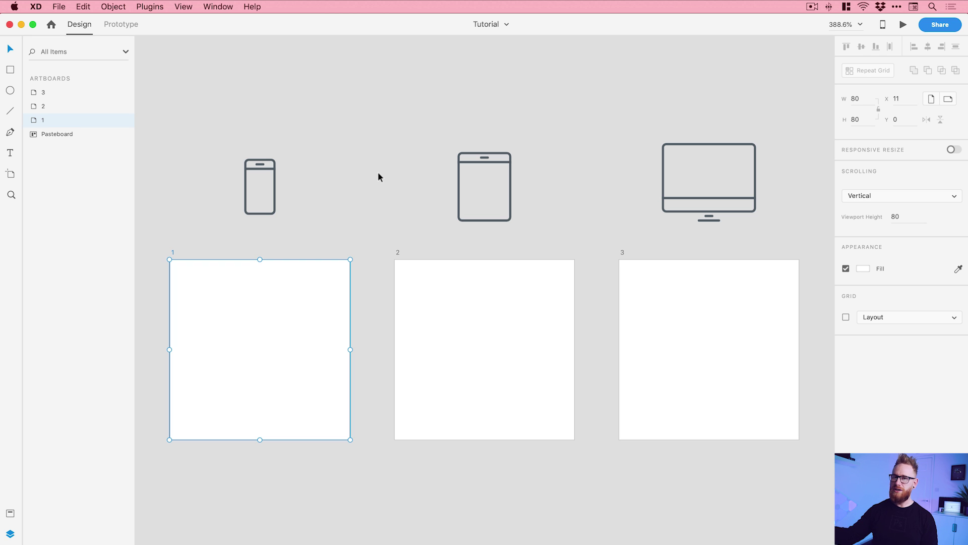
Step: Draw a rectangle about 16 wide and 30 high on artboard 1 and centre it horizontally on the artboard
click(379, 173)
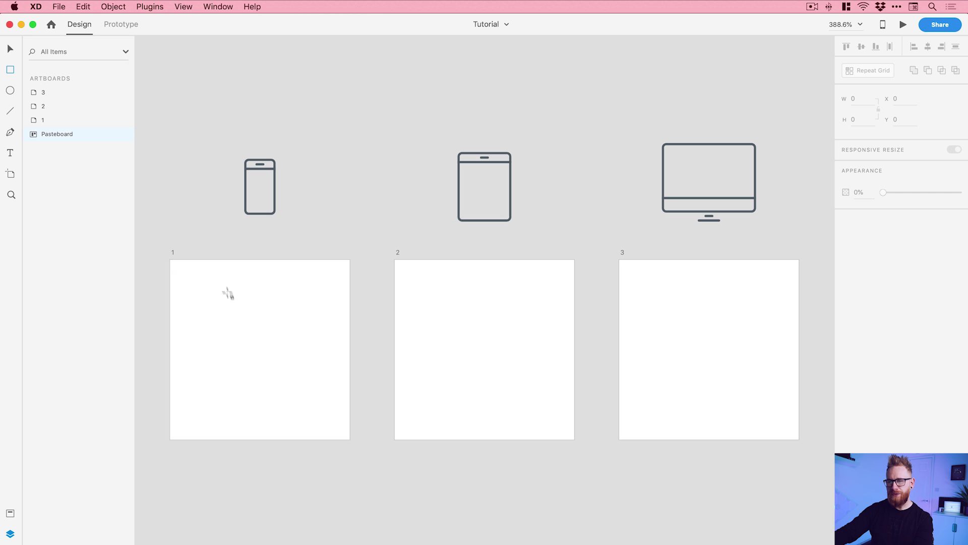
drag(244, 319, 279, 386)
key(super+equal)
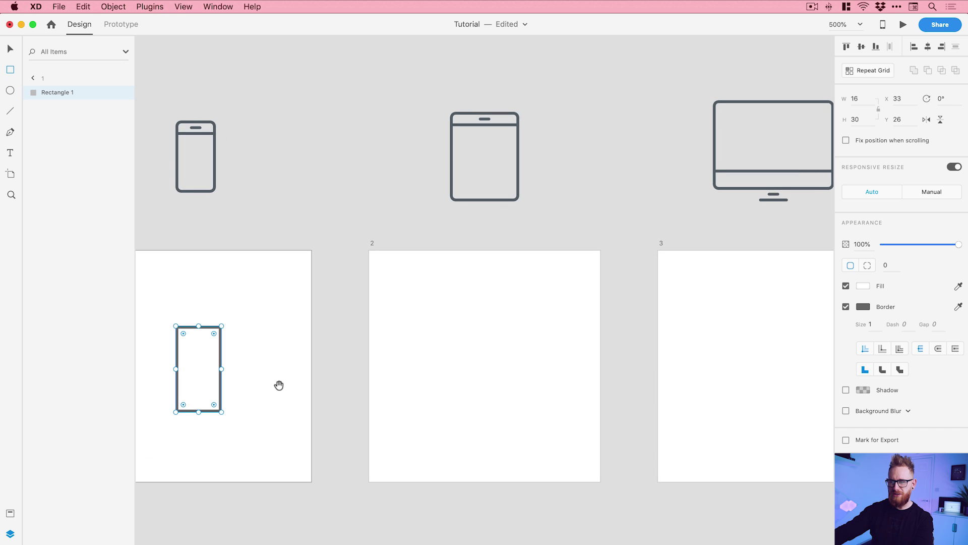
key(super+equal)
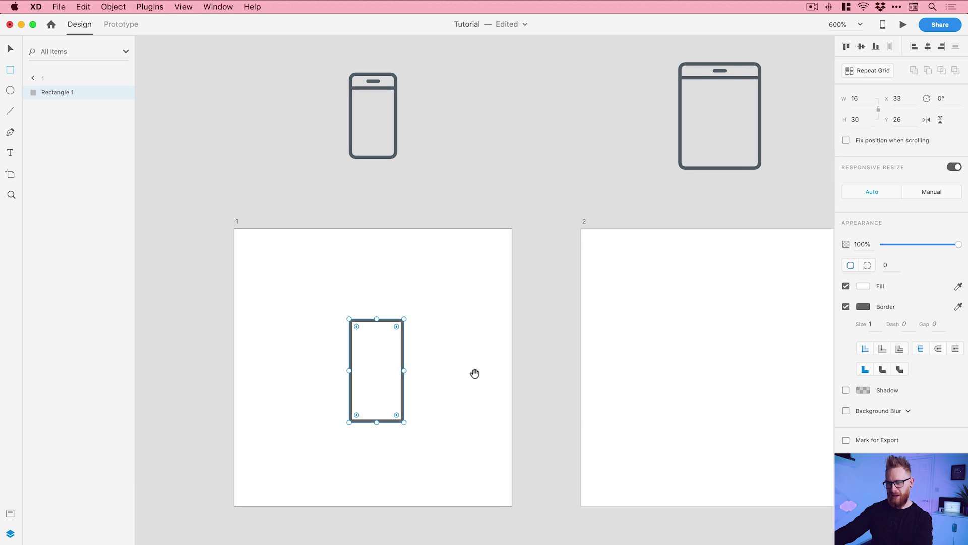
drag(473, 371, 487, 371)
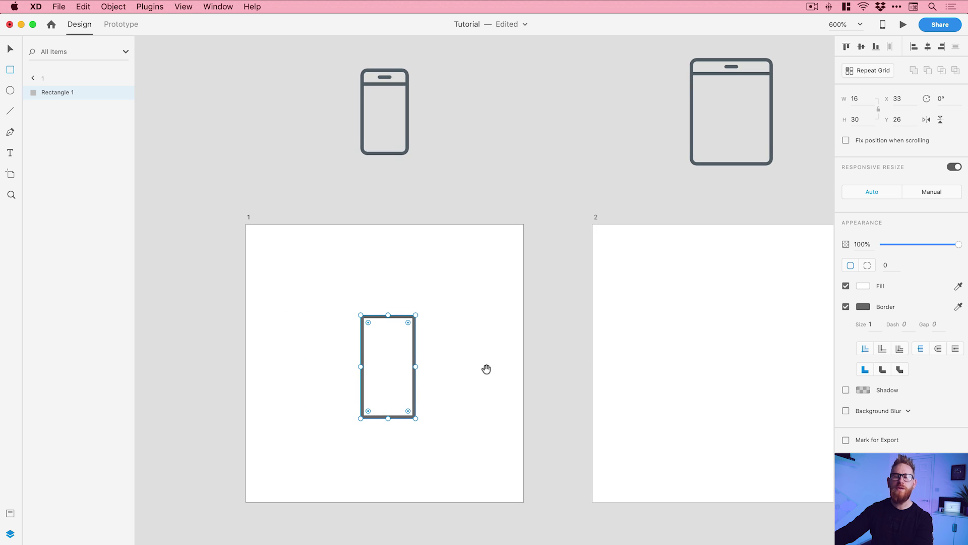
click(340, 270)
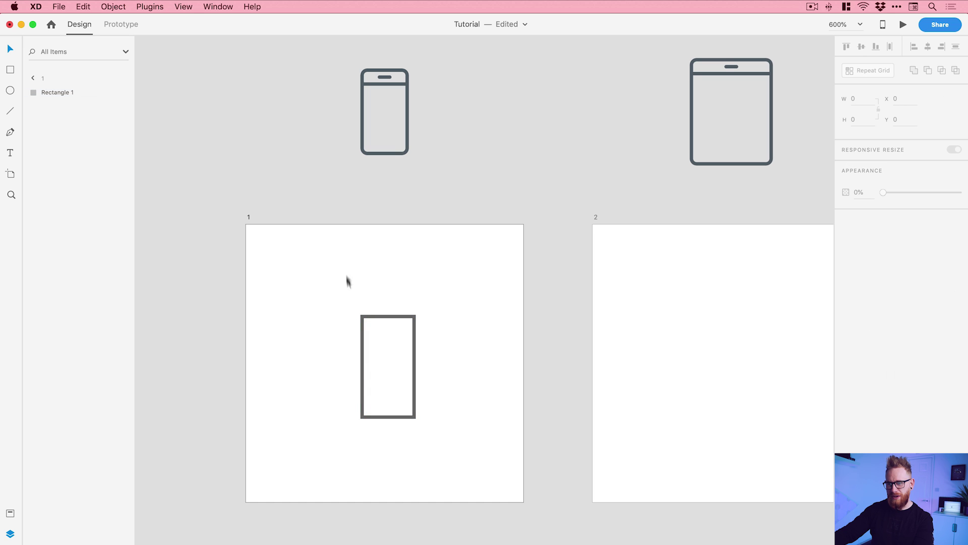
drag(375, 317, 370, 318)
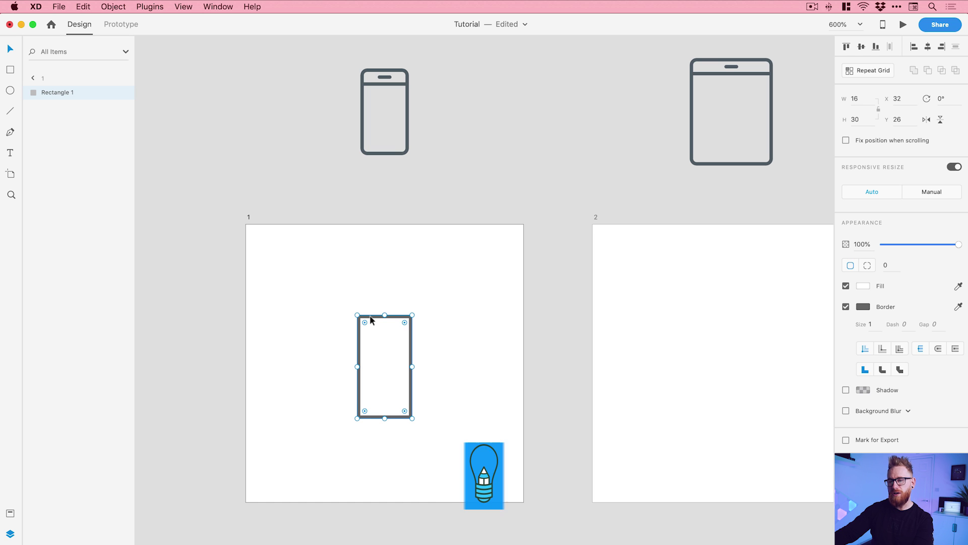
Step: Duplicate the rectangle and resize the copy into a header strip 16 wide and 6 high above the original
click(82, 5)
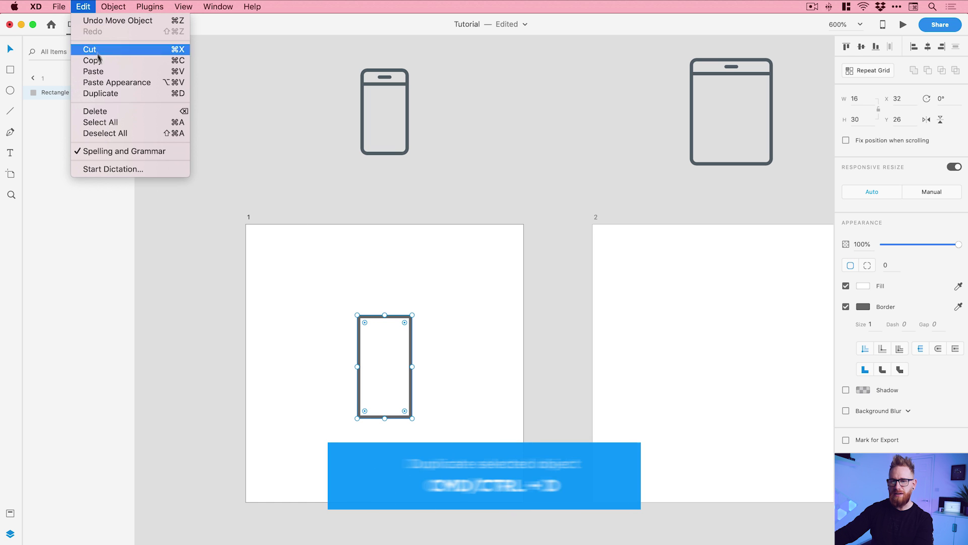
click(110, 96)
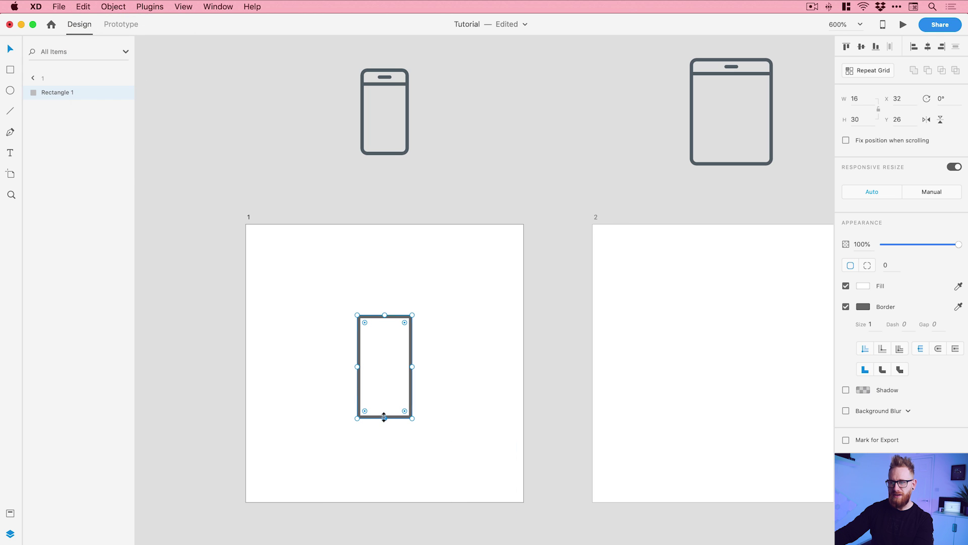
mouse_move(384, 417)
mouse_down()
mouse_move(388, 294)
mouse_move(400, 291)
mouse_move(415, 195)
mouse_move(415, 216)
mouse_move(382, 272)
mouse_move(383, 298)
mouse_up()
key(super+z)
key(super+d)
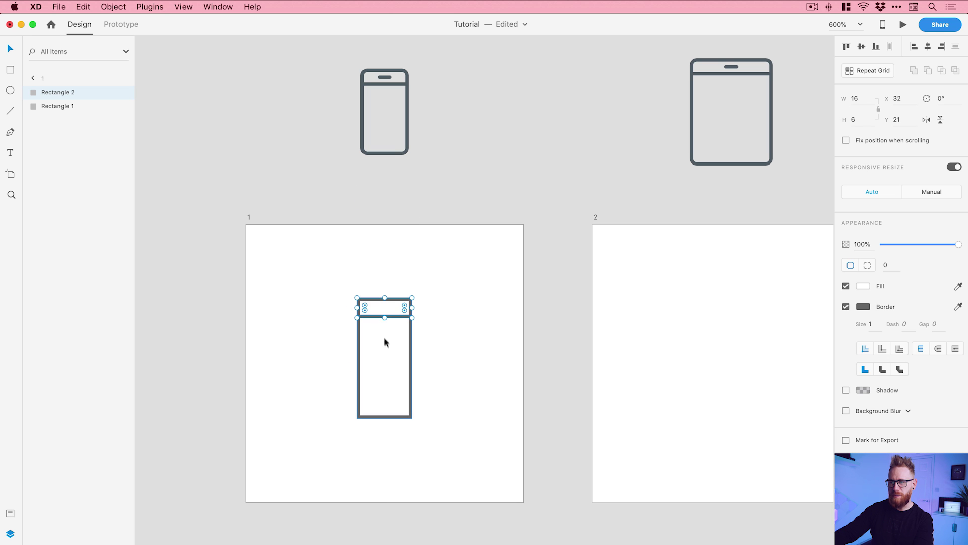
Step: Shorten the lower rectangle to a height of 28 by raising its bottom edge
click(391, 371)
click(384, 428)
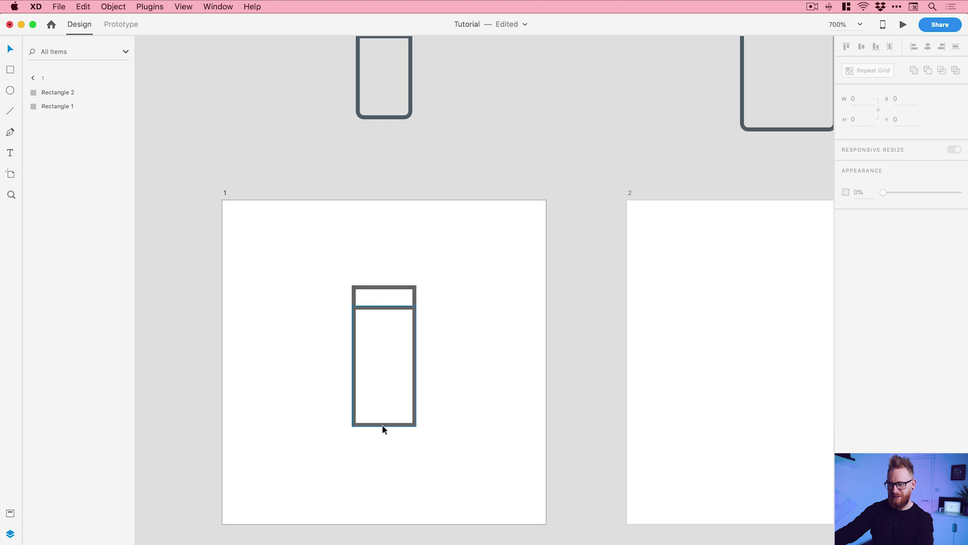
drag(384, 426, 384, 418)
scroll(384, 348, up, 3)
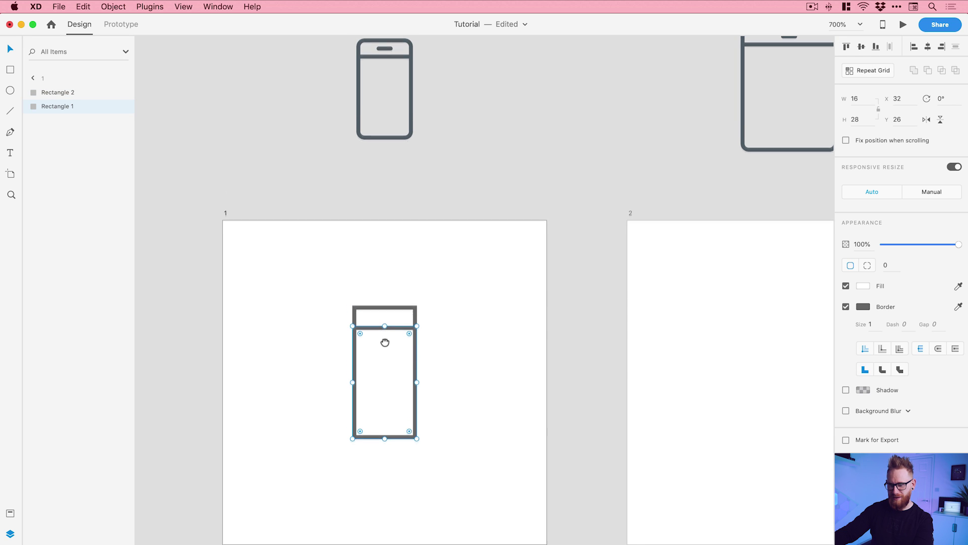
Step: Draw a horizontal line about 4 long inside the header rectangle as the phone's speaker
click(14, 112)
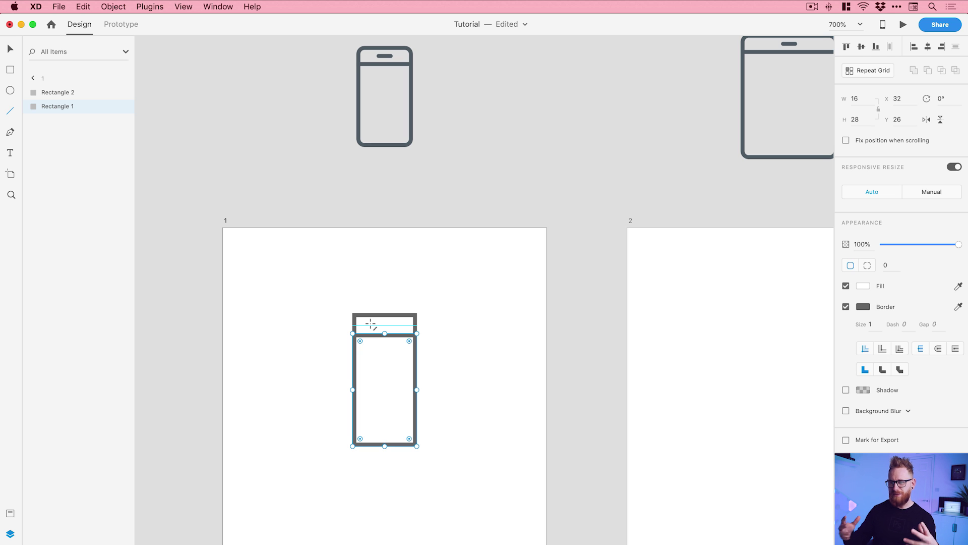
drag(371, 325, 387, 327)
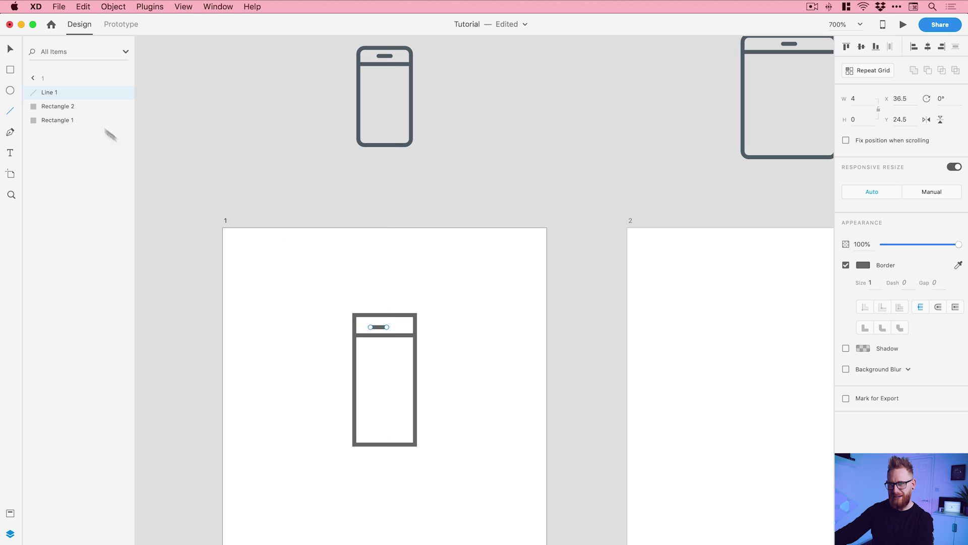
key(v)
click(331, 287)
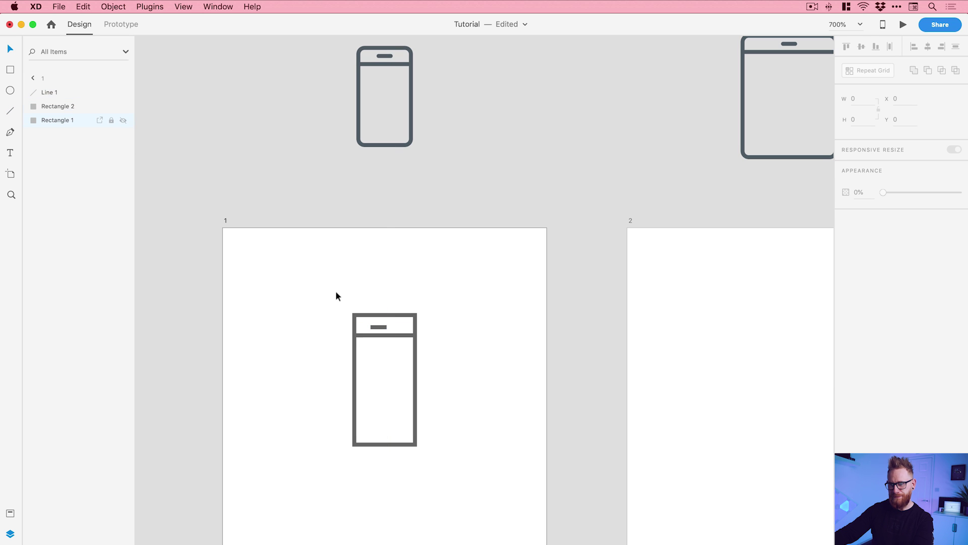
key(v)
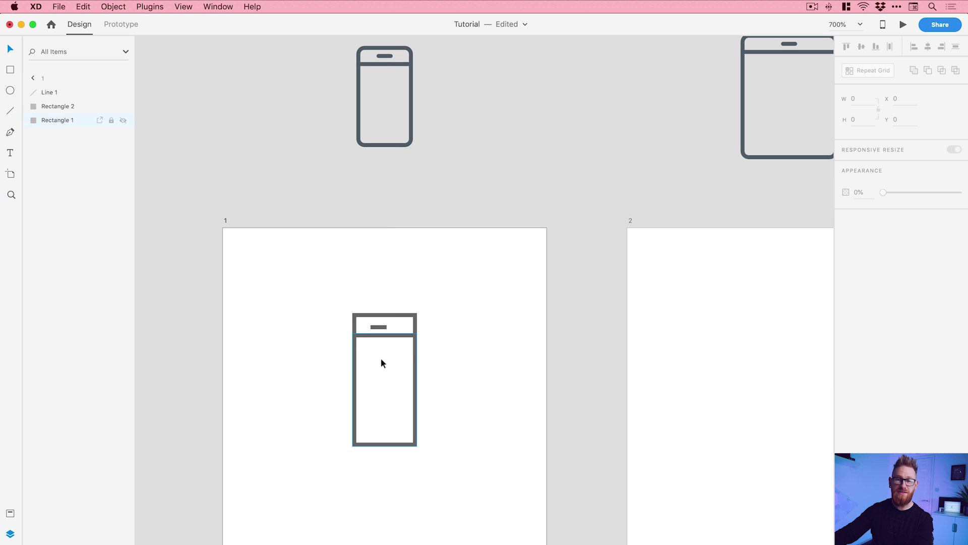
Step: Centre-align the line and both rectangles horizontally and move all three shapes down to Y 24
drag(309, 287, 439, 481)
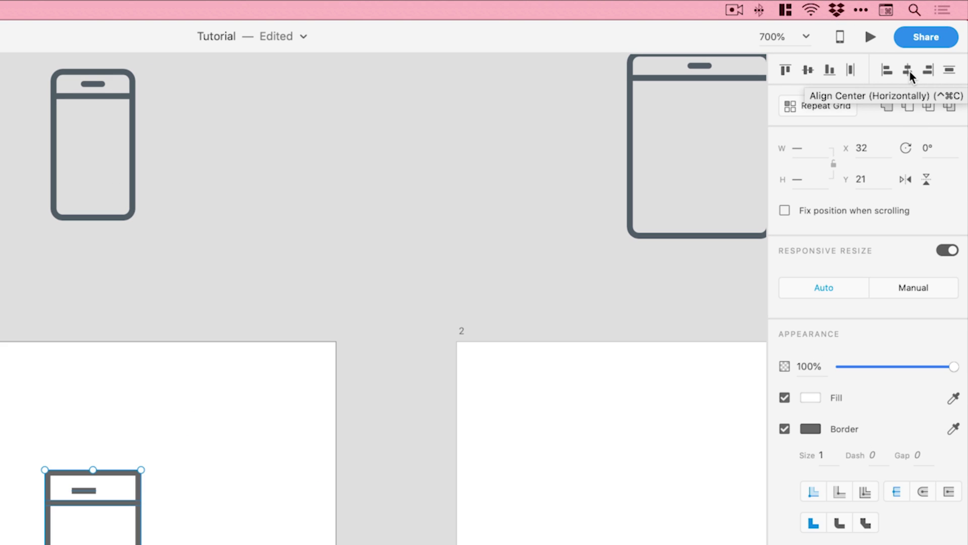
click(909, 71)
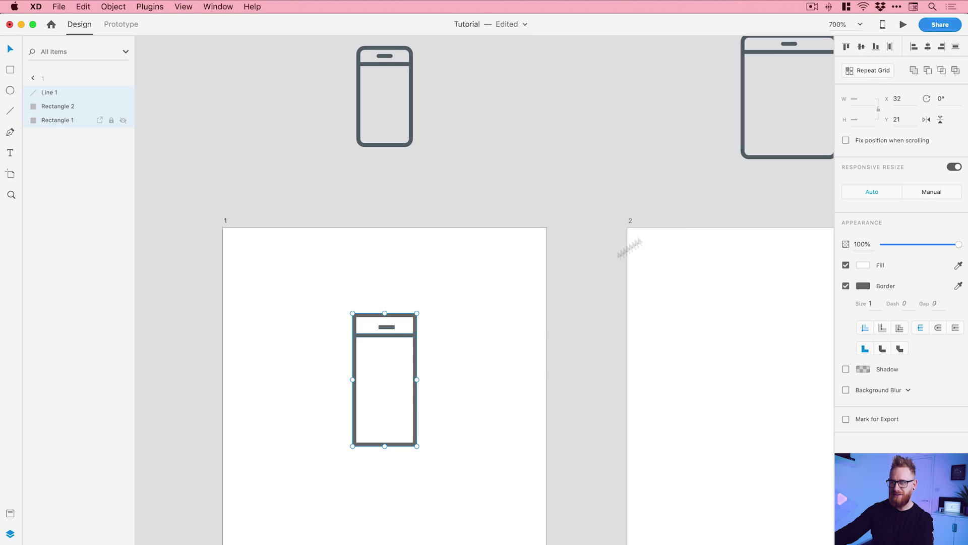
scroll(385, 418, down, 2)
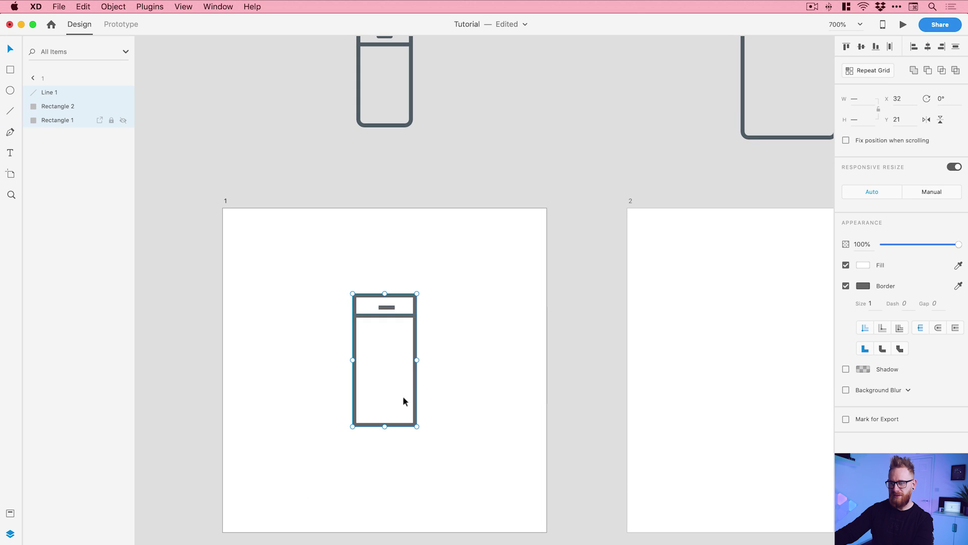
drag(413, 396, 415, 404)
Step: Try to centre the speaker line in the header rectangle by shifting it slightly to the left
key(z)
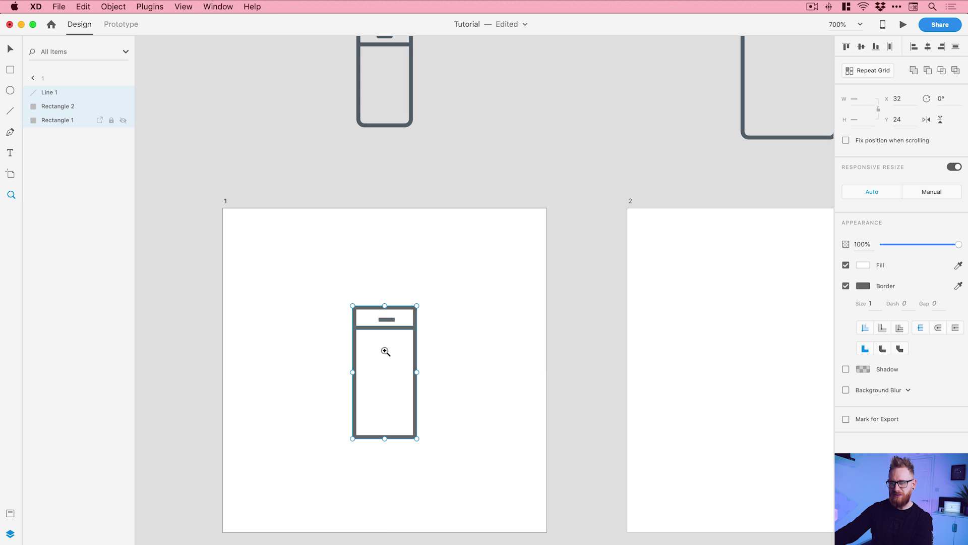
click(383, 349)
click(387, 335)
key(v)
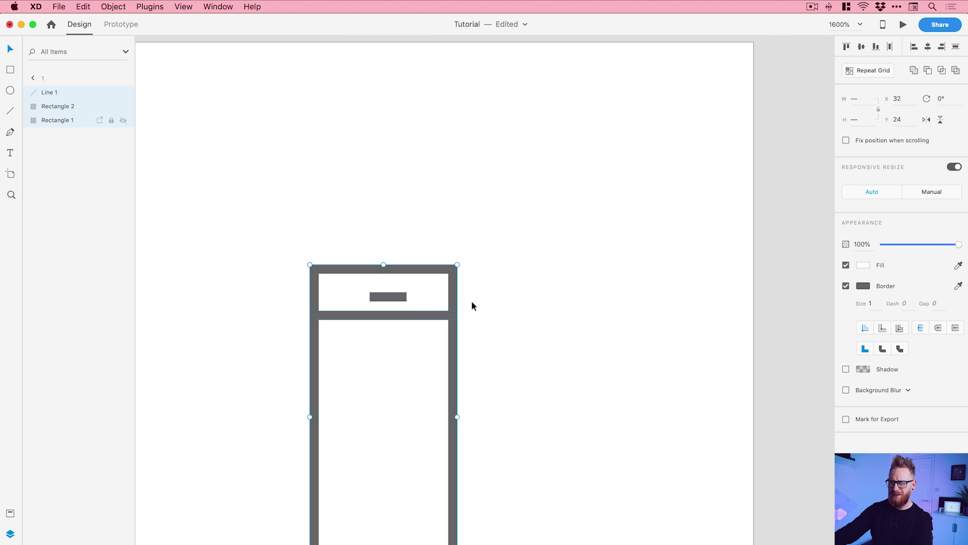
click(472, 302)
mouse_move(398, 297)
mouse_down()
mouse_move(382, 287)
mouse_move(365, 294)
mouse_move(379, 295)
mouse_up()
Step: Align the speaker line and both rectangles to the pixel grid
drag(229, 233, 454, 396)
scroll(476, 368, down, 3)
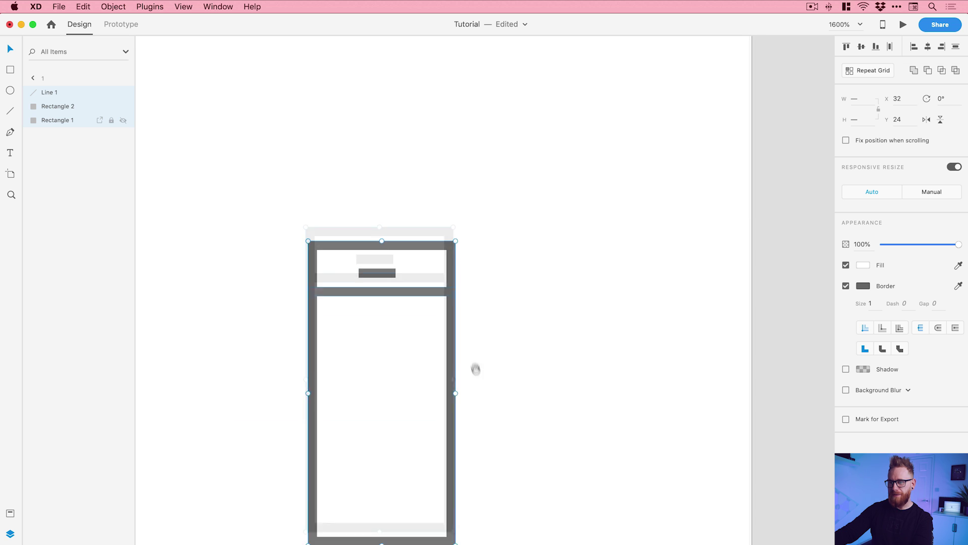
right_click(438, 273)
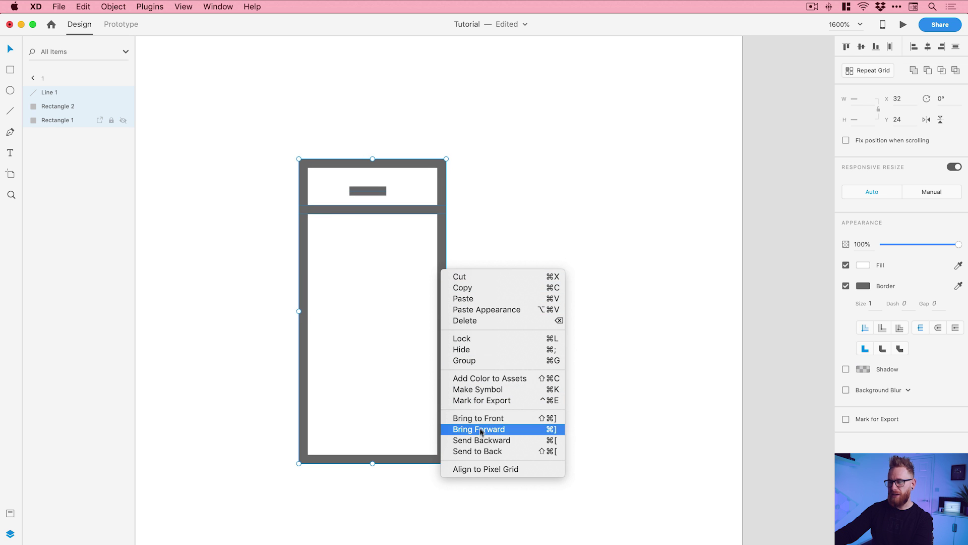
click(489, 468)
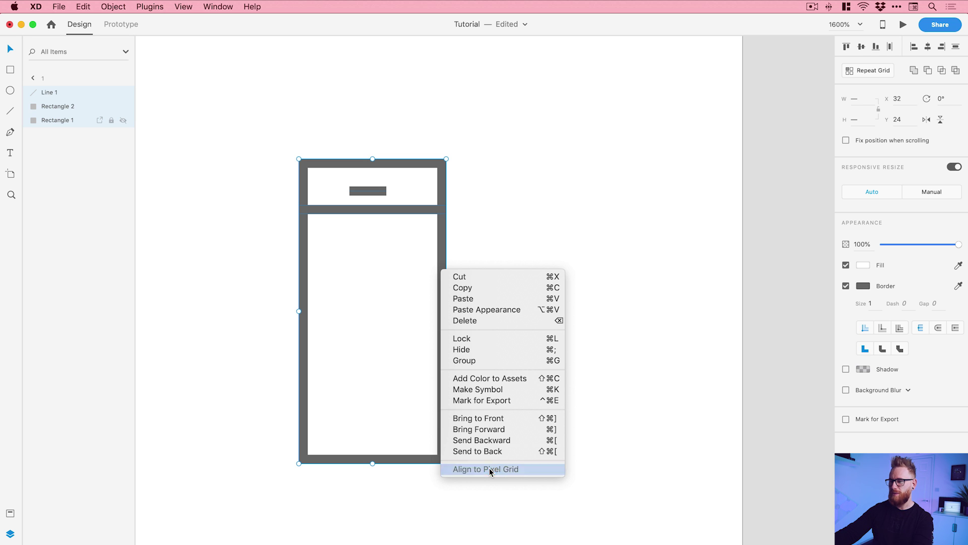
click(478, 154)
Step: Shift the speaker line slightly to the right and widen both rectangles to 17 from their right edges
drag(376, 195, 379, 192)
click(440, 190)
drag(446, 186, 455, 186)
click(439, 253)
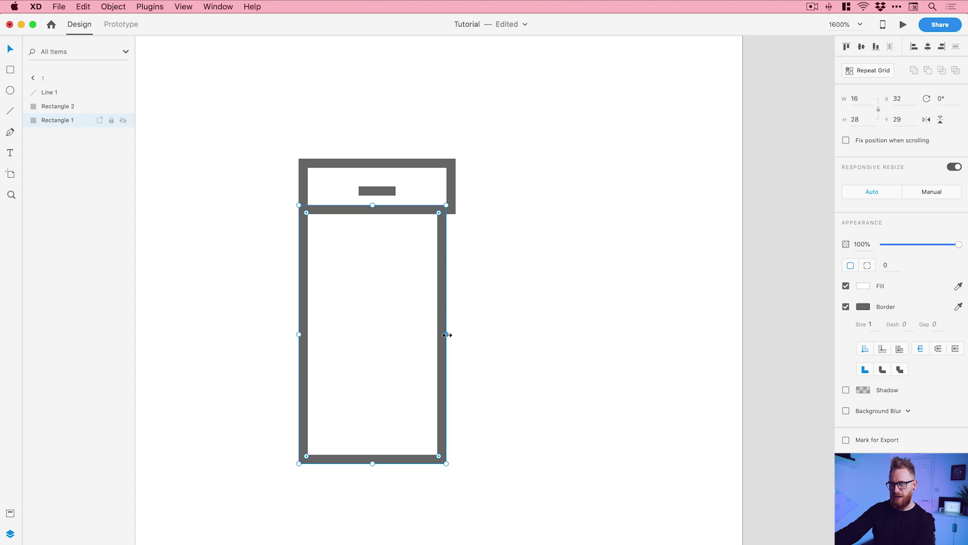
drag(446, 334, 455, 334)
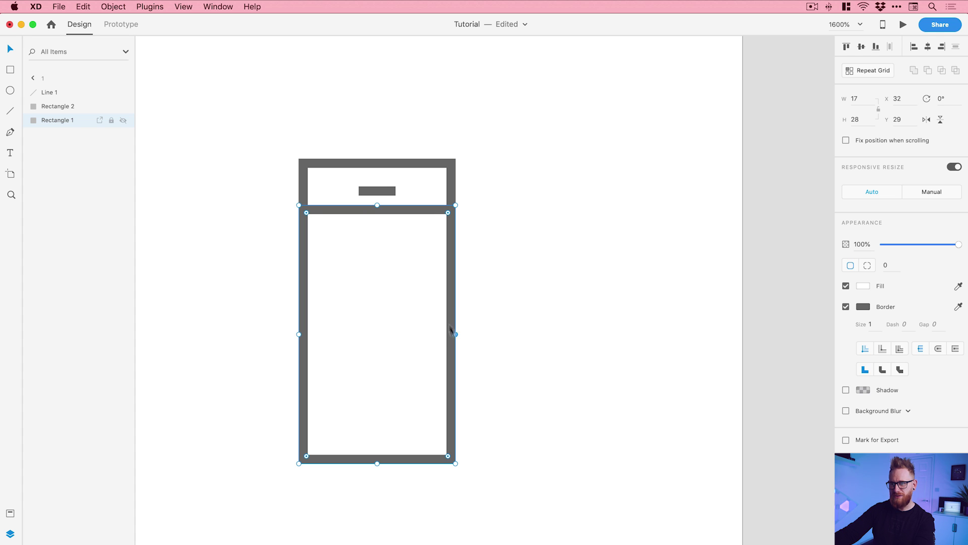
Step: Reduce the header rectangle's height to 5 by lowering its top edge, so the speaker line is vertically centred in it
drag(385, 192, 377, 154)
click(381, 164)
drag(378, 190, 378, 191)
click(377, 154)
drag(378, 151, 376, 168)
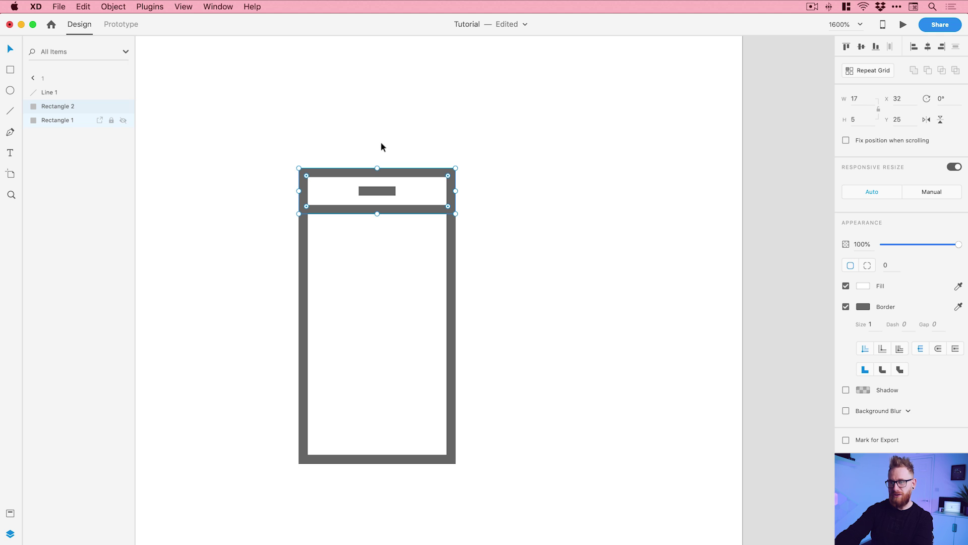
key(super+minus)
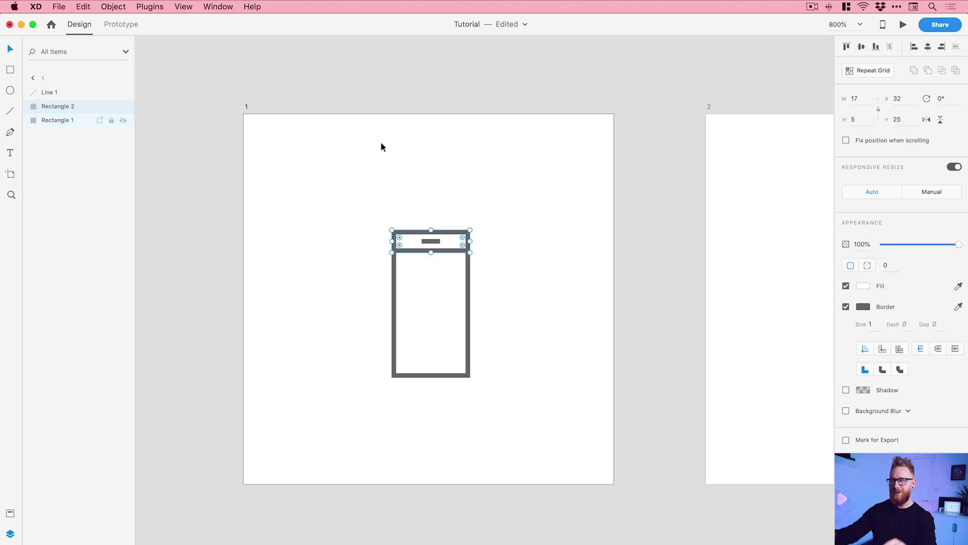
click(462, 191)
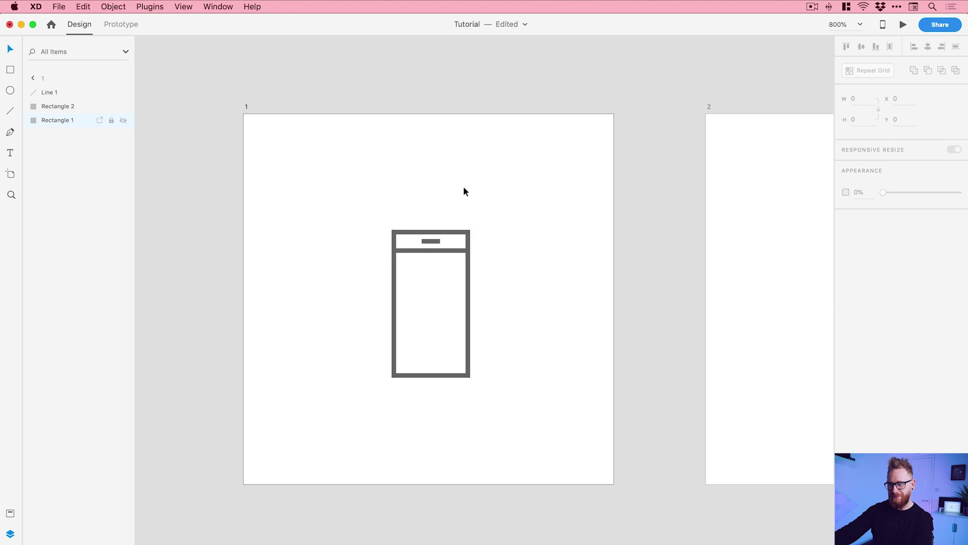
Step: Rename the lower rectangle's layer as bottom
drag(463, 190, 436, 168)
key(super+minus)
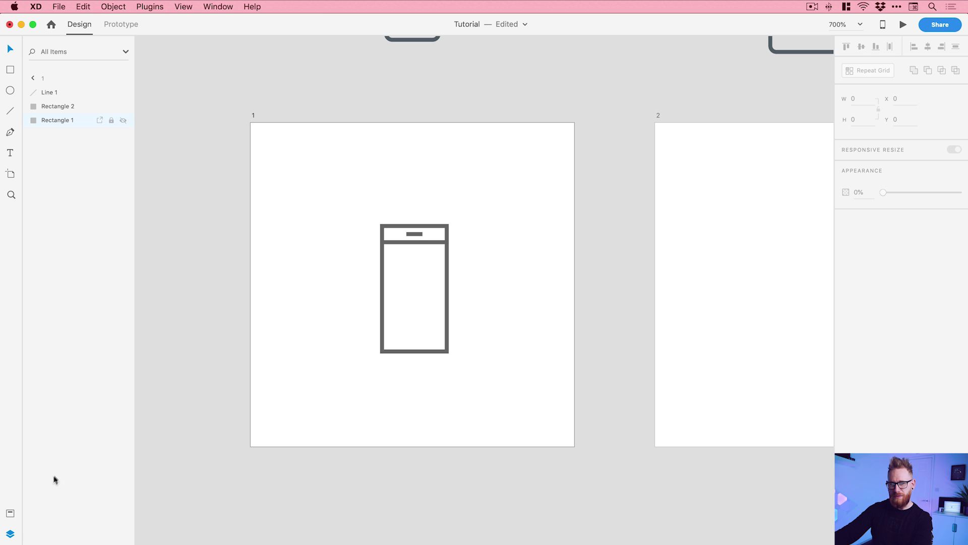
click(10, 533)
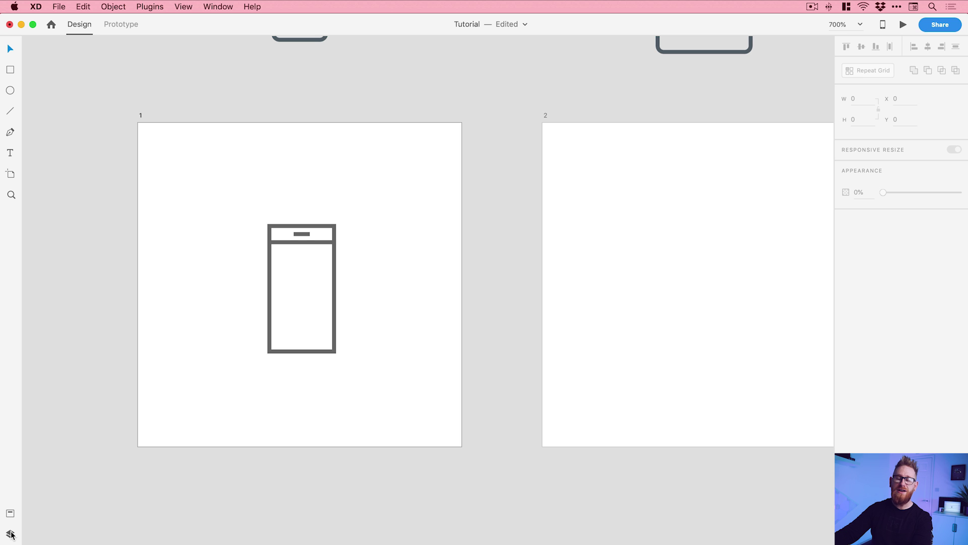
click(11, 534)
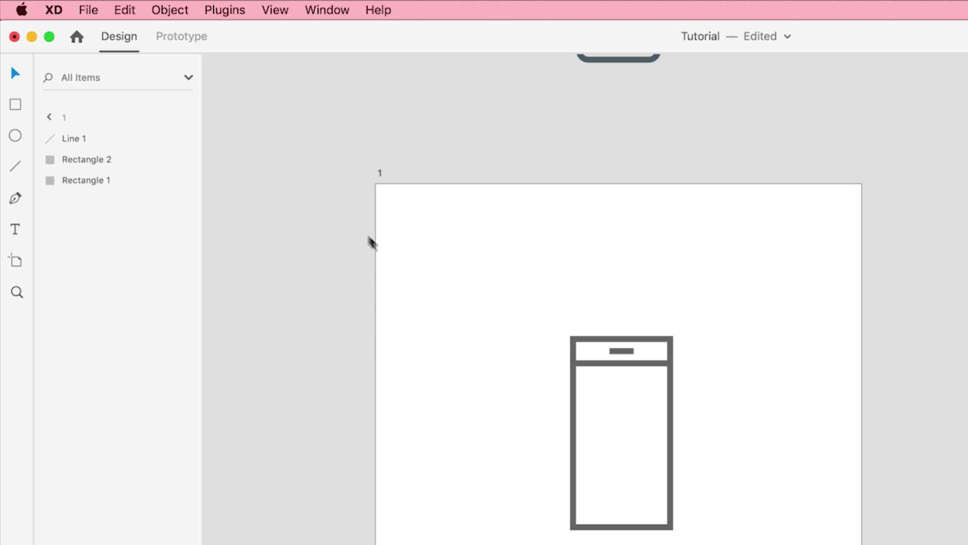
click(575, 395)
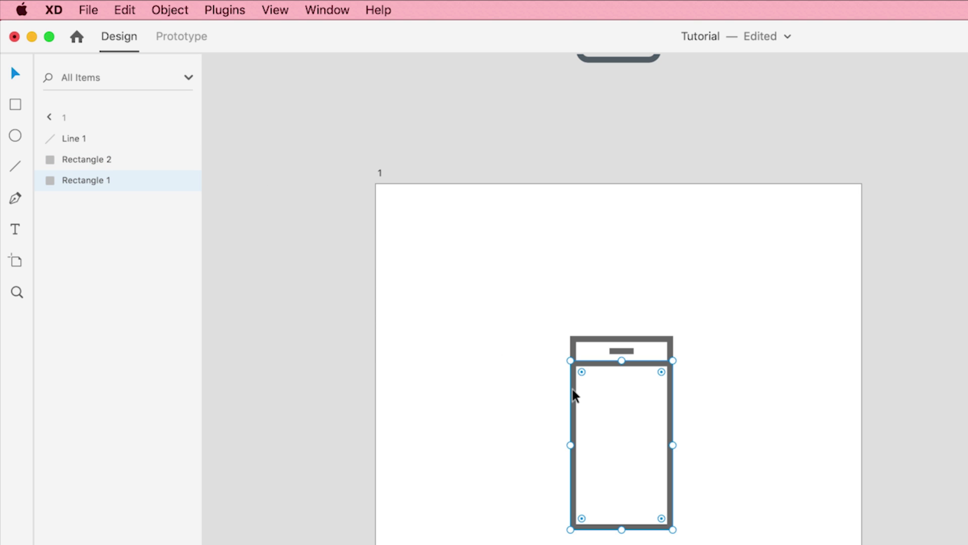
double_click(87, 182)
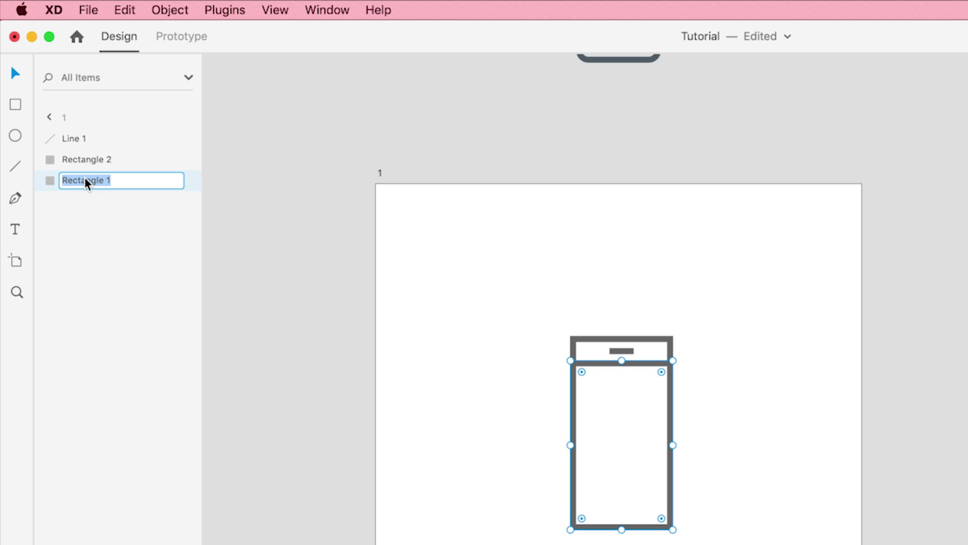
text(bottom)
key(Return)
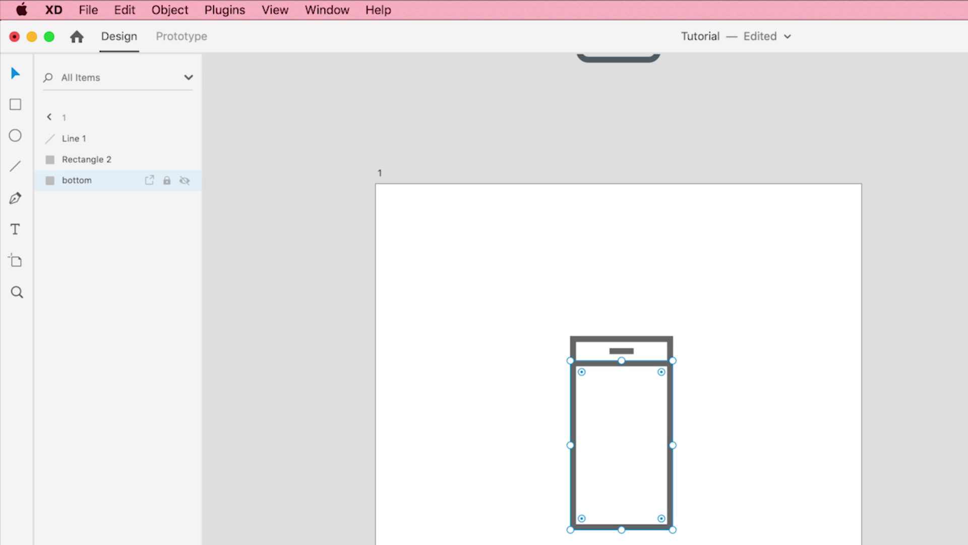
Step: Rename the header rectangle's layer as top and the speaker line's layer as line
click(88, 160)
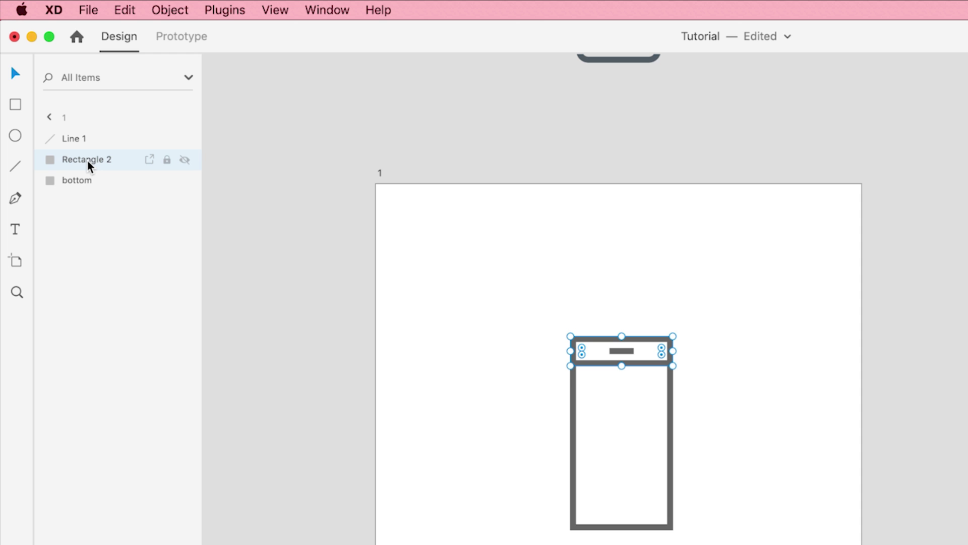
double_click(88, 160)
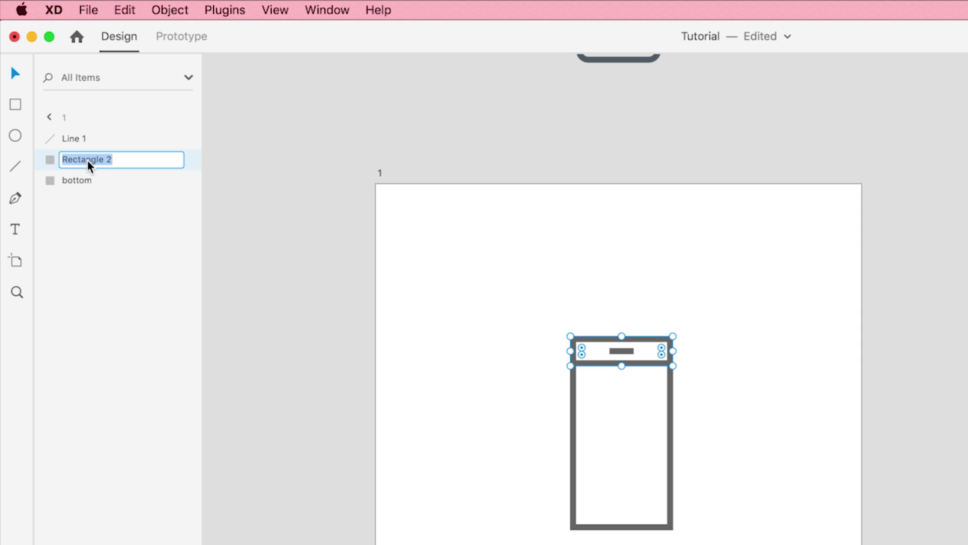
text(top)
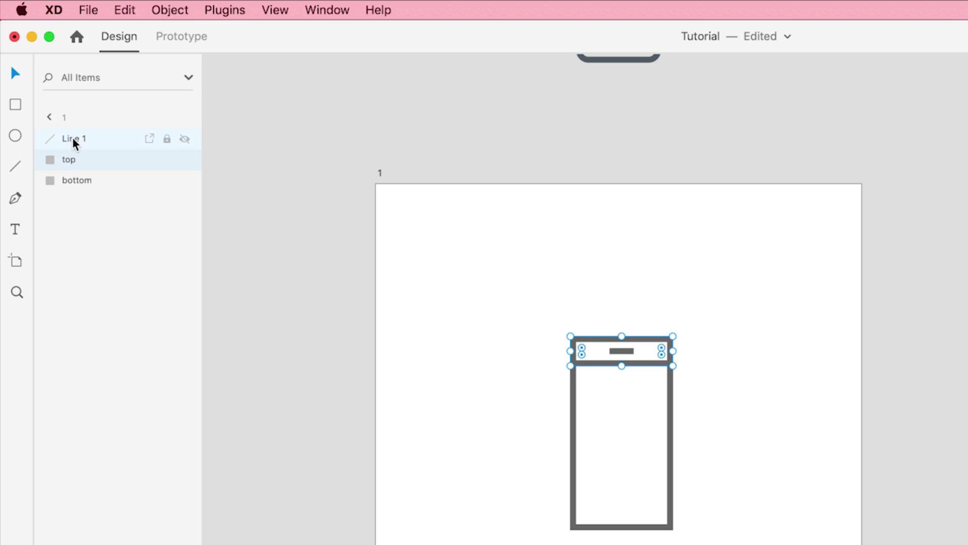
double_click(73, 139)
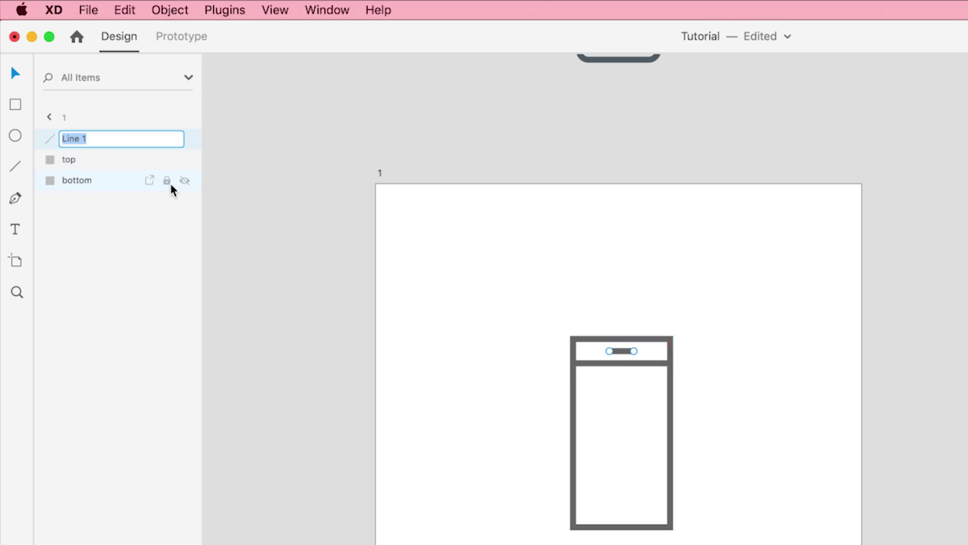
text(line)
key(Return)
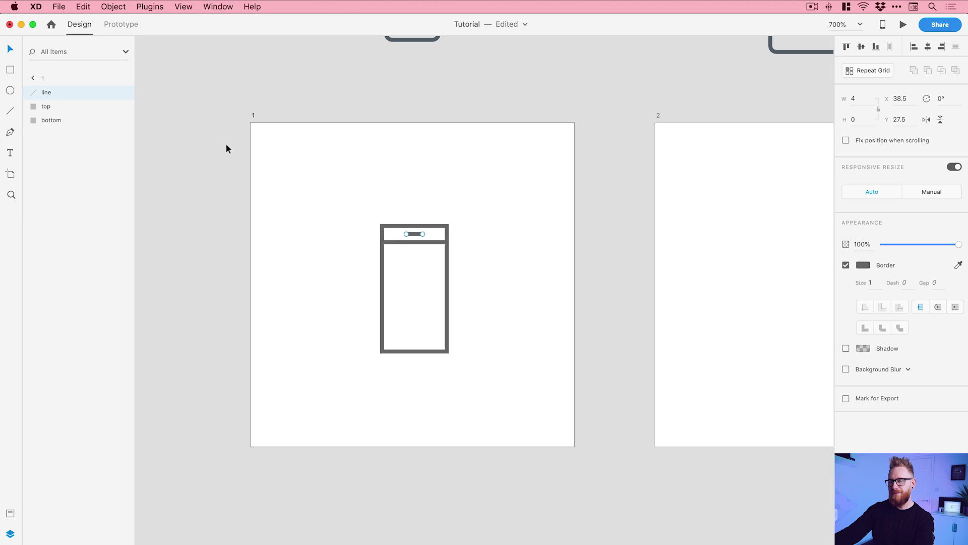
click(226, 149)
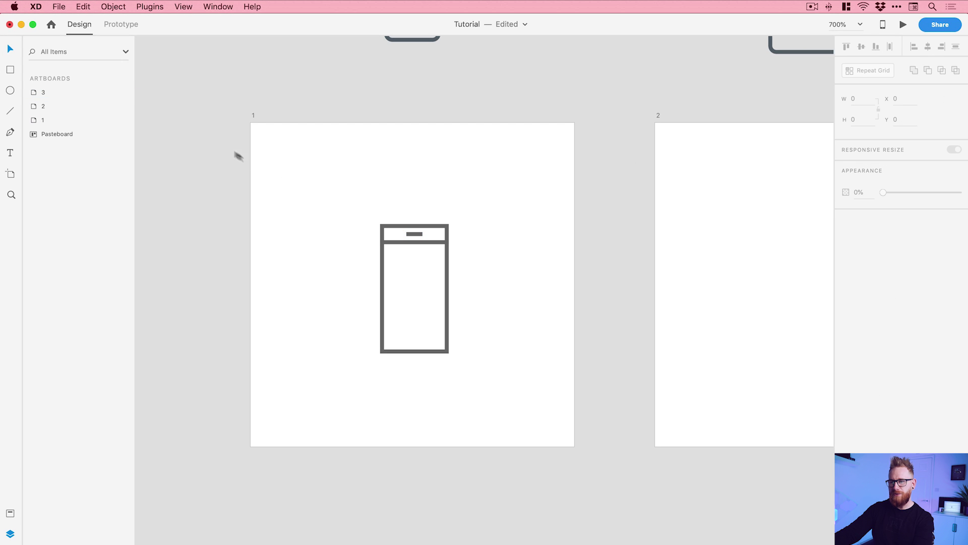
Step: Try to align all three phone shapes to the pixel grid
drag(338, 193, 465, 321)
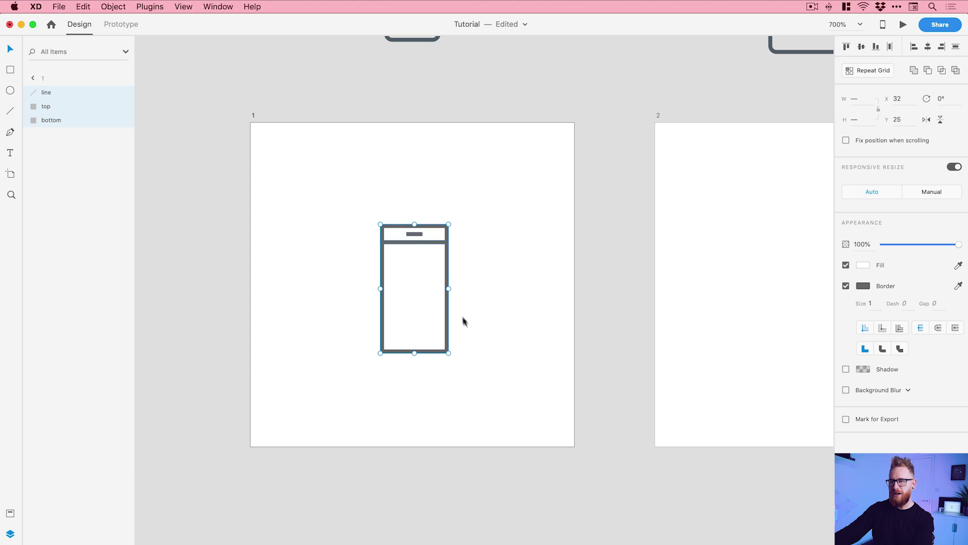
right_click(435, 242)
click(486, 437)
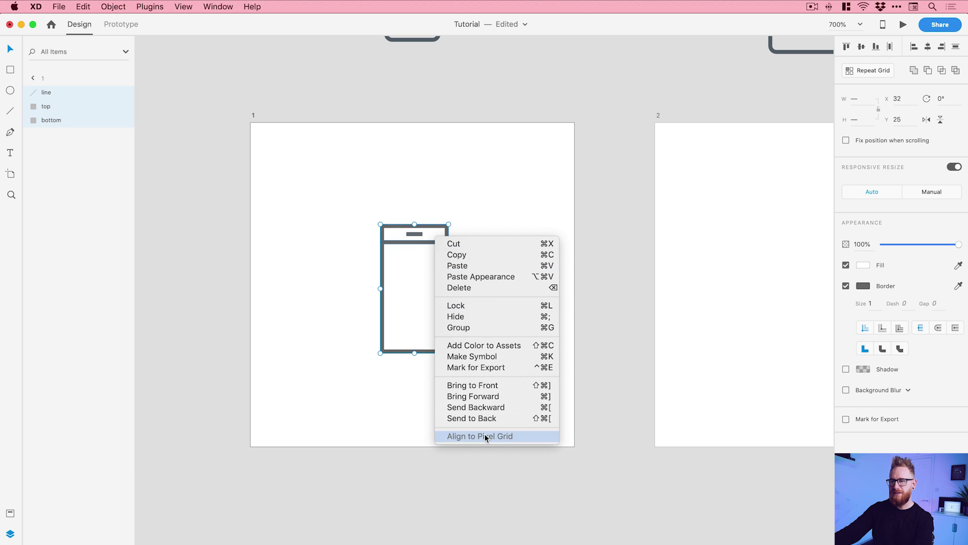
click(515, 281)
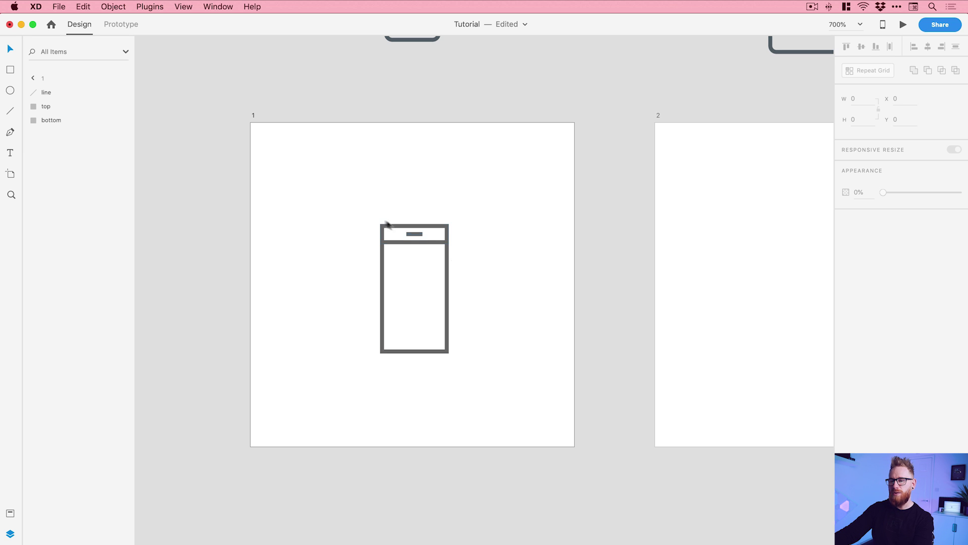
Step: Copy the three phone shapes from artboard 1 and paste them onto artboard 2
drag(336, 197, 480, 375)
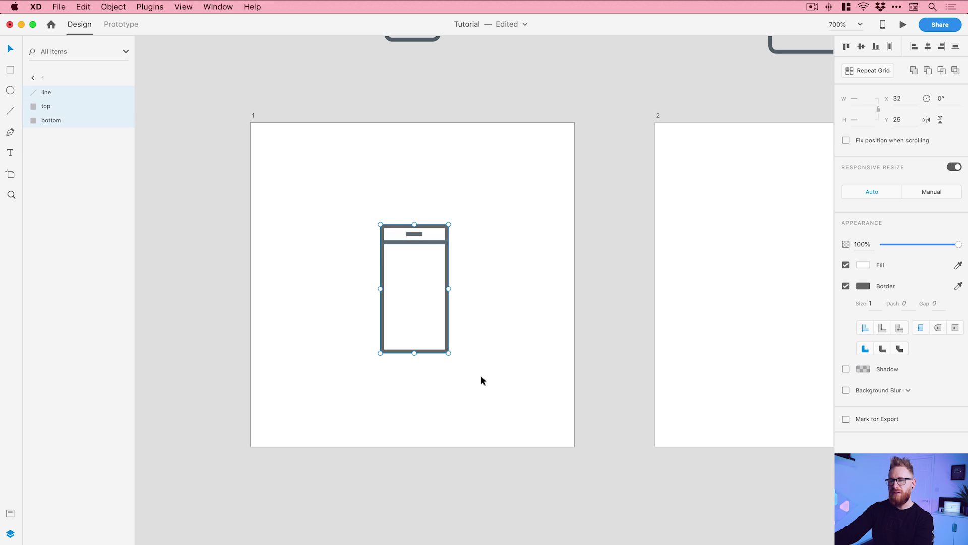
click(84, 6)
click(97, 59)
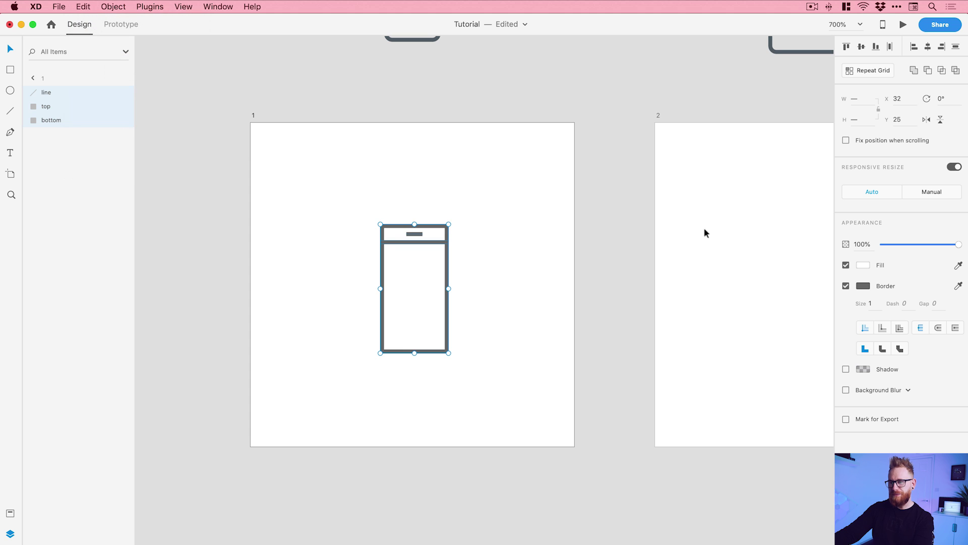
drag(705, 233, 426, 233)
click(516, 259)
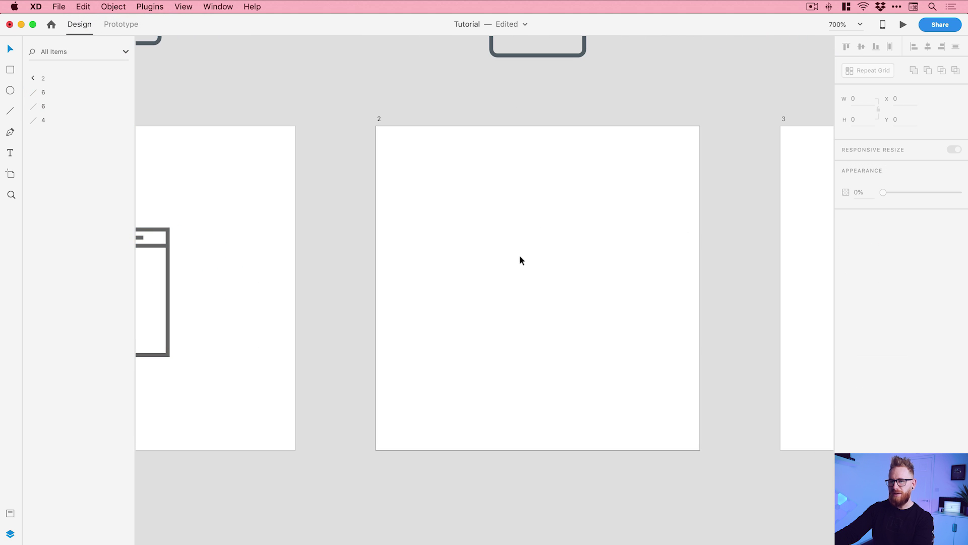
click(96, 7)
click(106, 73)
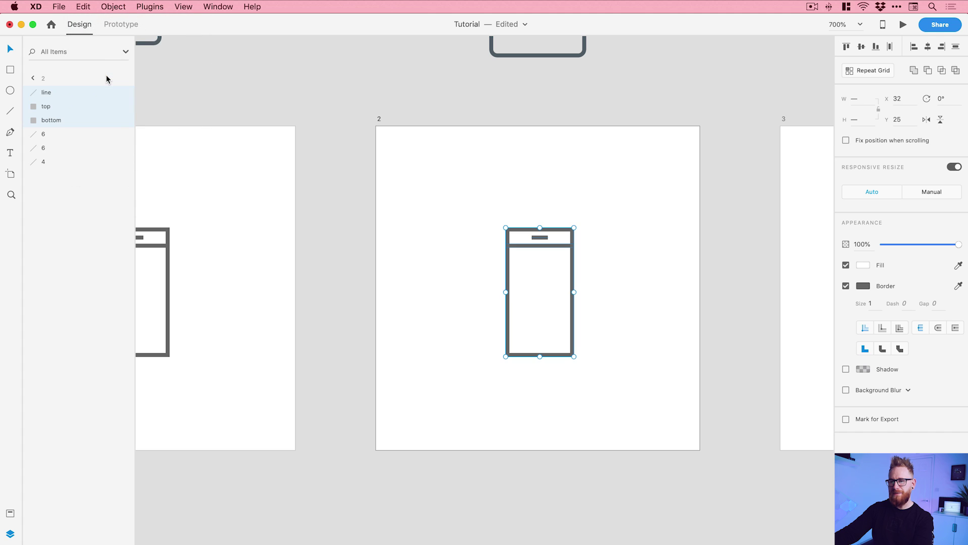
click(516, 205)
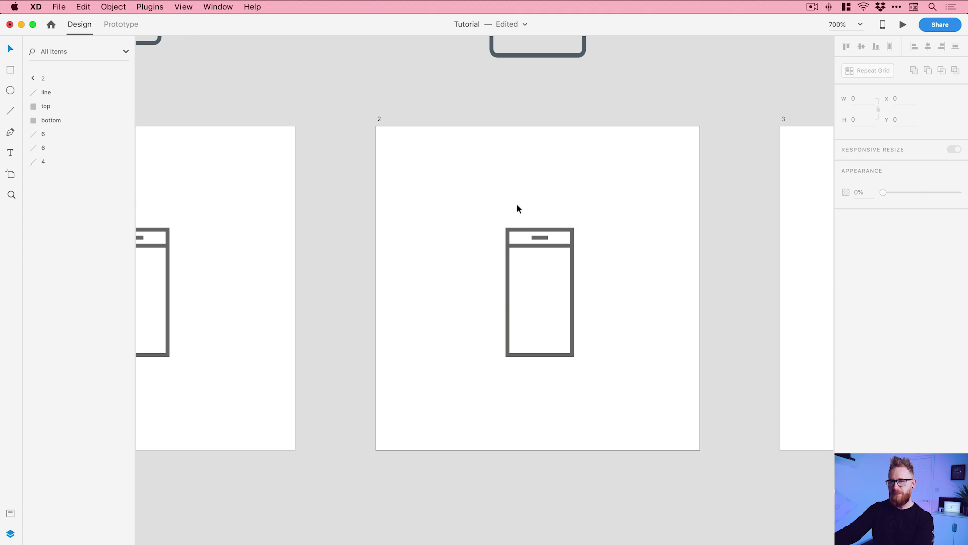
Step: Delete the three leftover line layers named 6, 6 and 4 from artboard 2
click(522, 233)
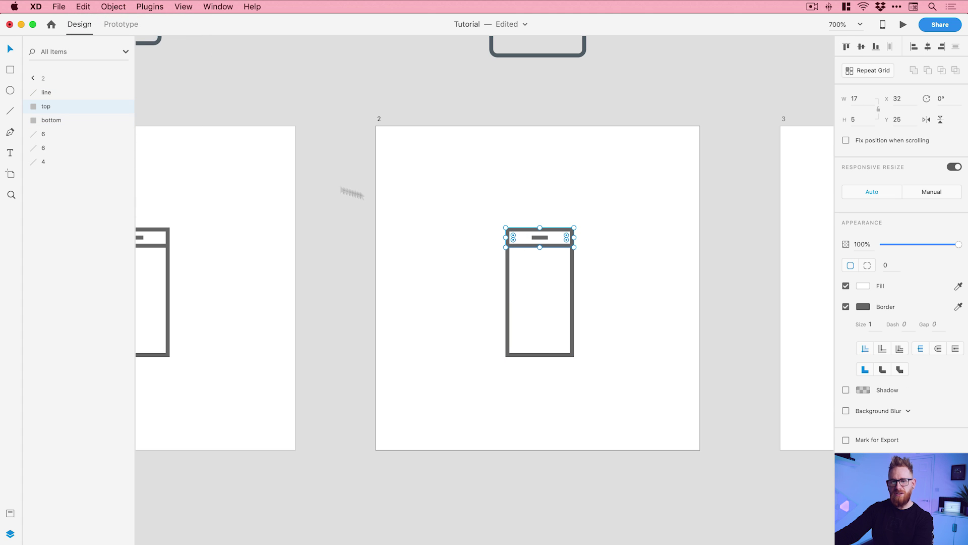
click(50, 134)
shift+click(54, 161)
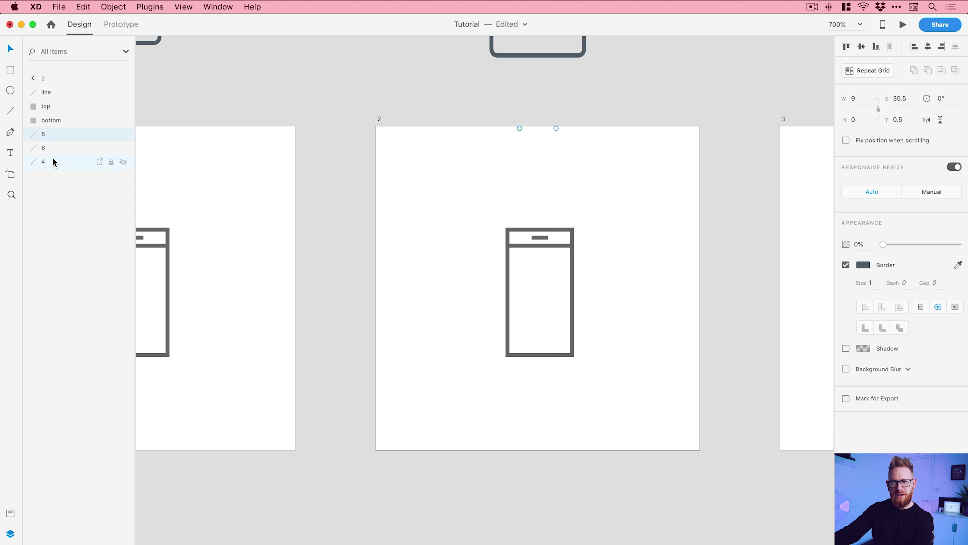
key(Delete)
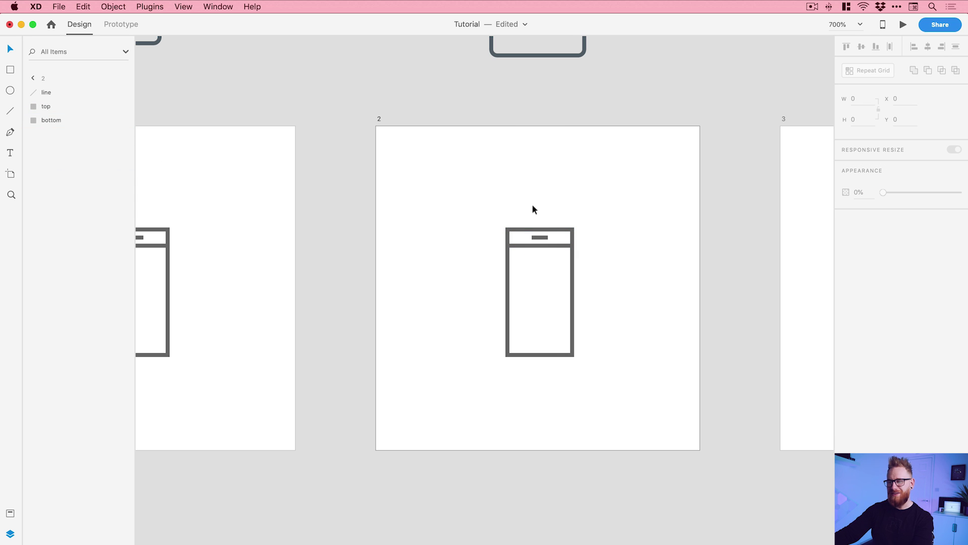
Step: Widen the bottom rectangle on artboard 2 equally on both sides to a width of 25
key(space)
drag(532, 204, 439, 263)
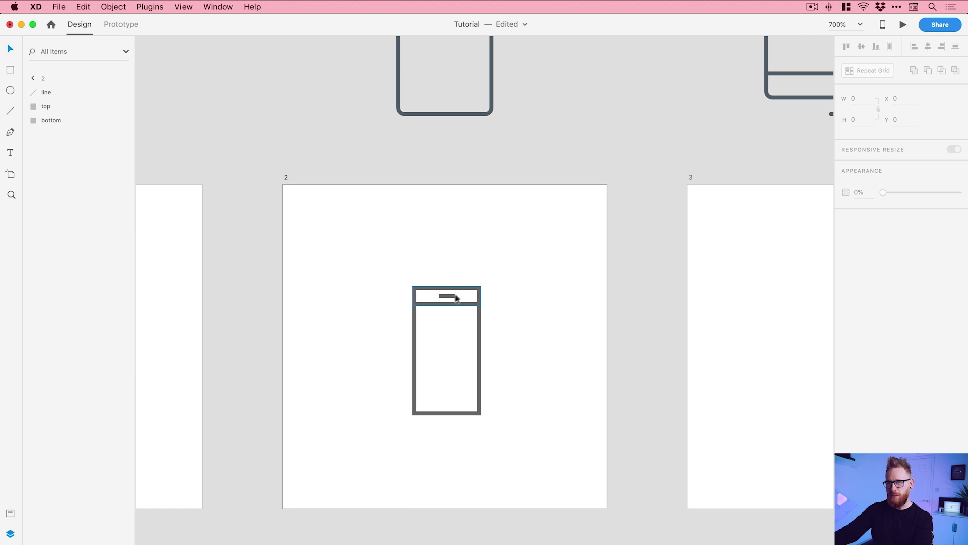
click(480, 333)
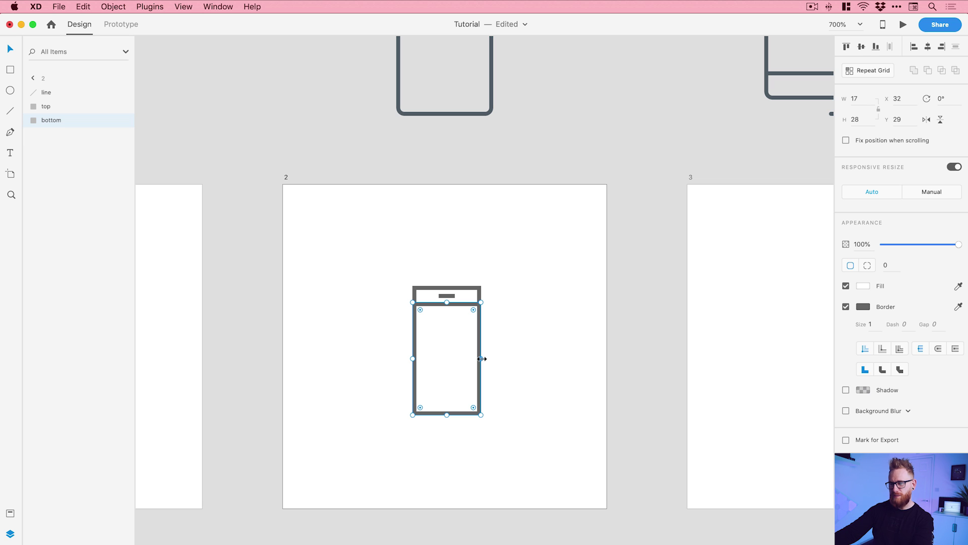
mouse_move(480, 358)
mouse_down()
mouse_move(575, 353)
mouse_move(463, 361)
mouse_move(525, 362)
mouse_move(484, 361)
mouse_move(525, 356)
mouse_move(497, 356)
mouse_up()
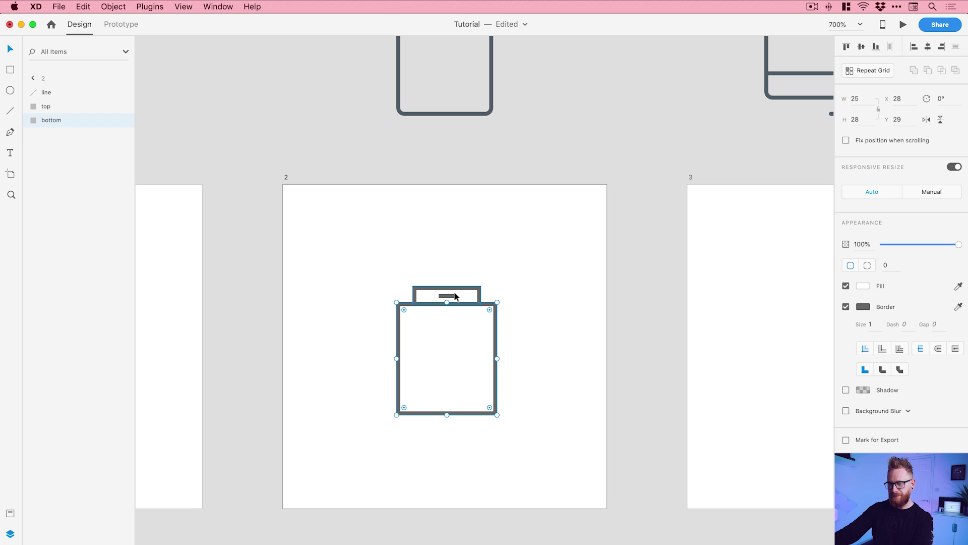
Step: Move the header and speaker line up to Y 18, then stretch the bottom rectangle symmetrically to height 42 so it meets the header
click(455, 297)
shift+click(465, 293)
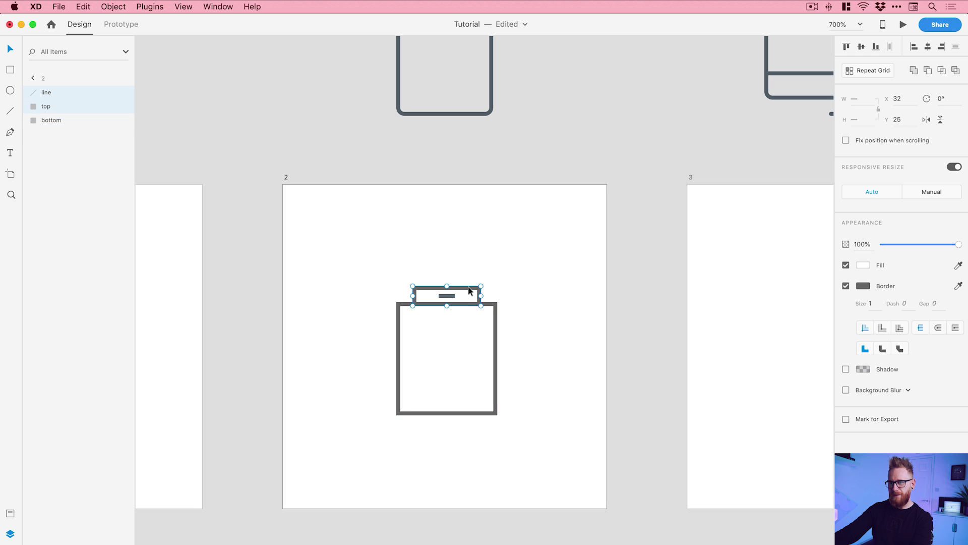
drag(468, 291, 470, 263)
click(465, 307)
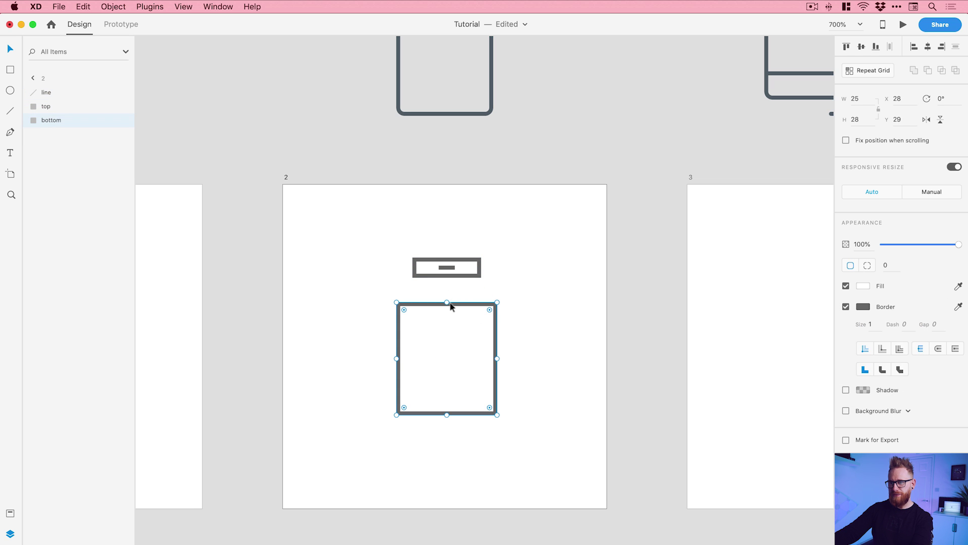
drag(448, 302, 447, 274)
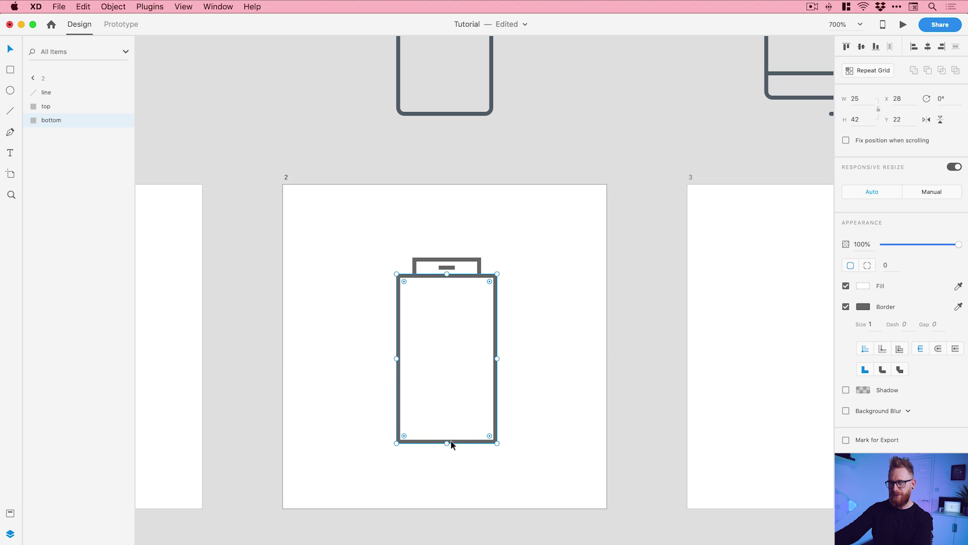
Step: Widen the header rectangle symmetrically to 25 and shorten the bottom rectangle to a height of 38 by raising its lower edge
click(415, 265)
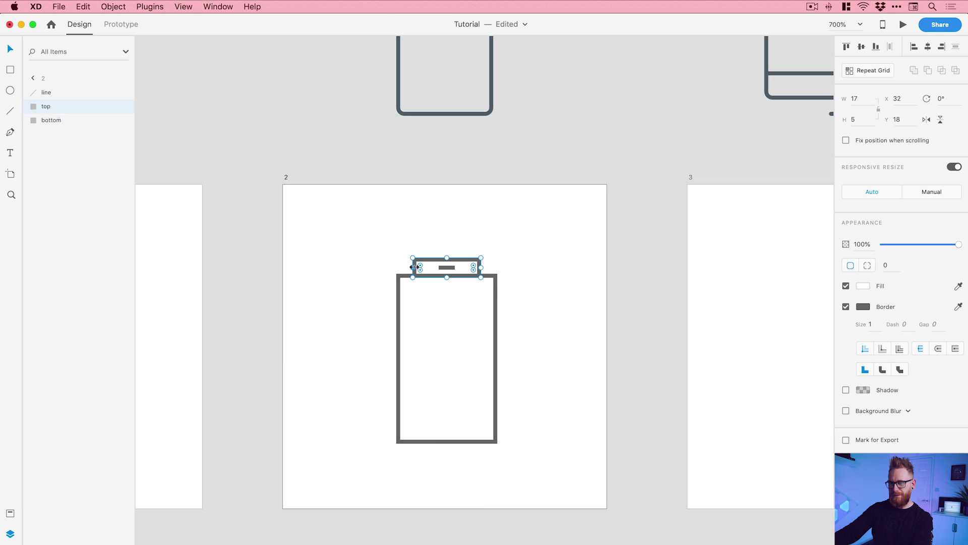
drag(414, 267, 396, 267)
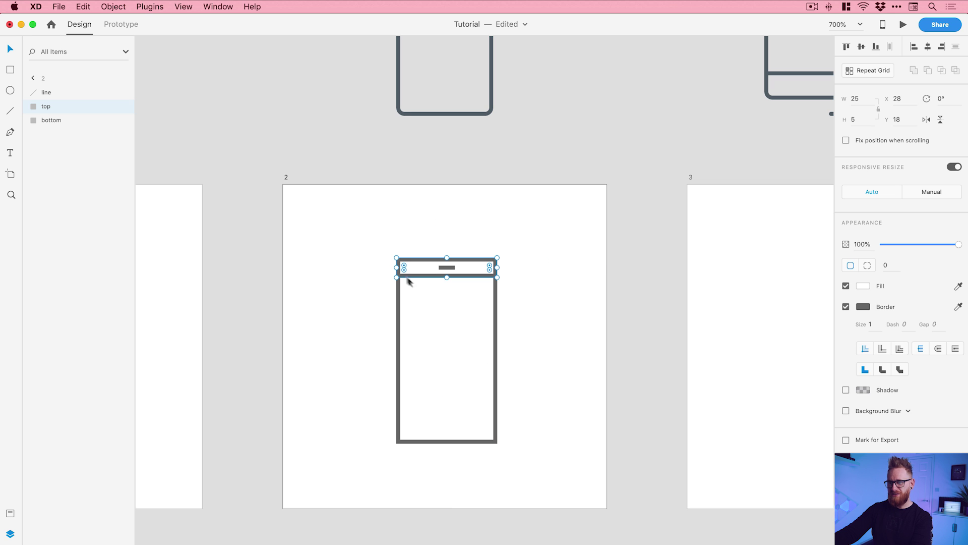
click(498, 347)
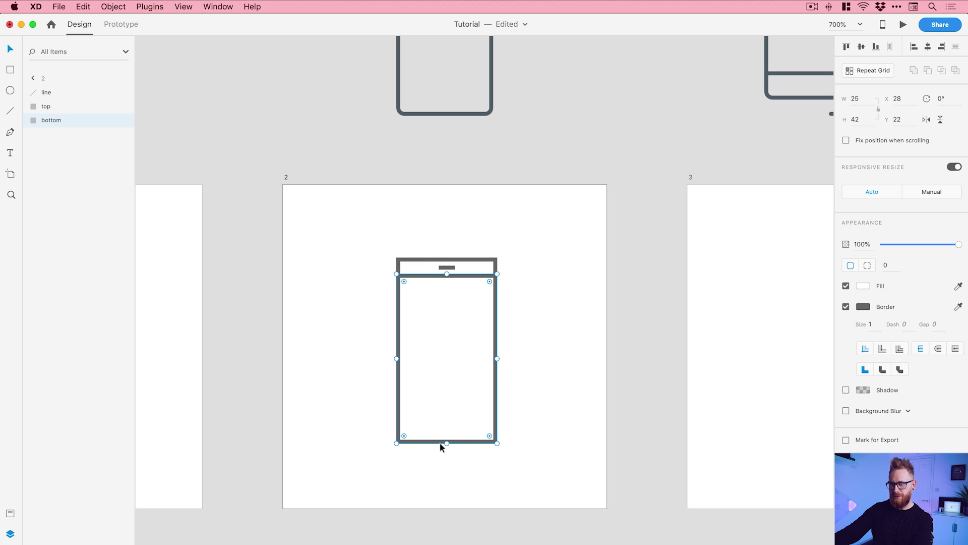
drag(449, 444, 446, 426)
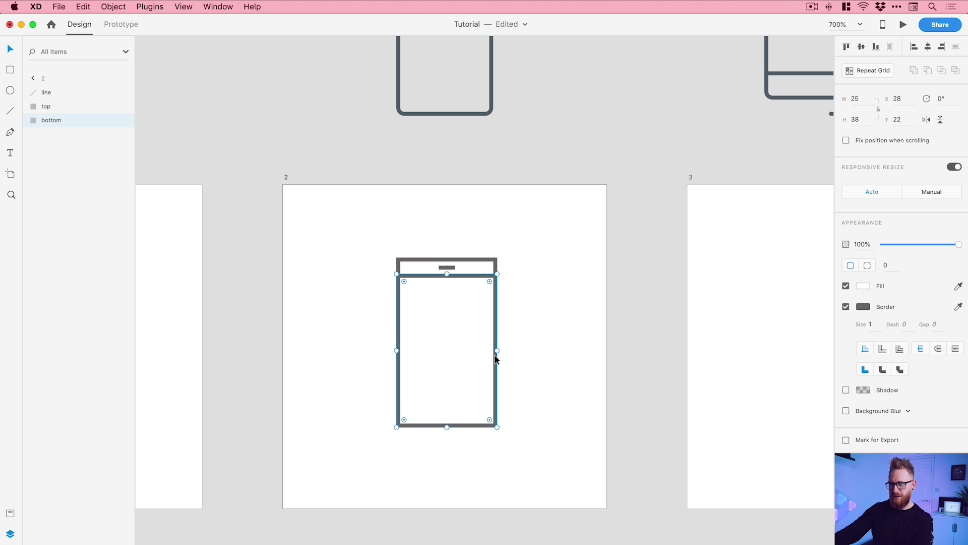
Step: Widen the bottom and header rectangles equally on both sides to a width of 29
drag(498, 349, 504, 349)
click(497, 268)
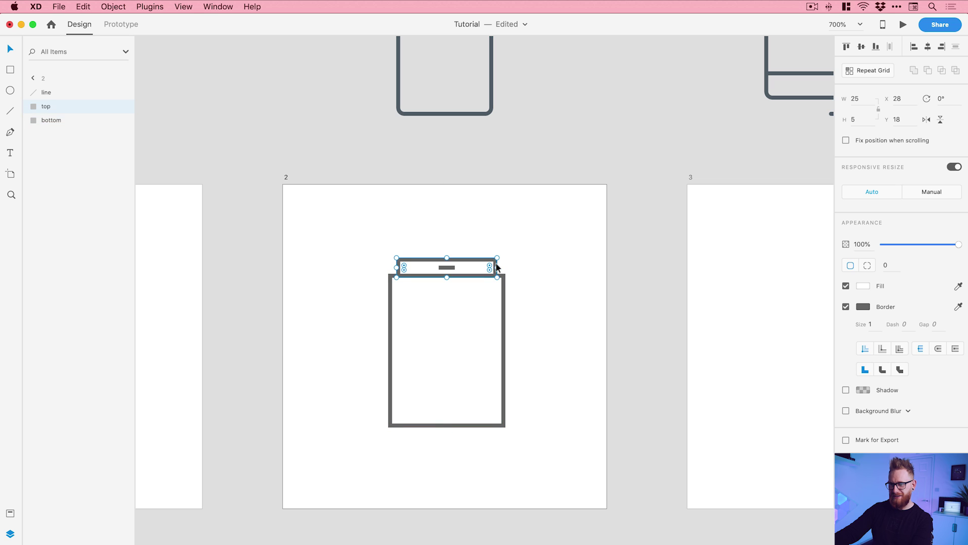
drag(497, 266, 505, 266)
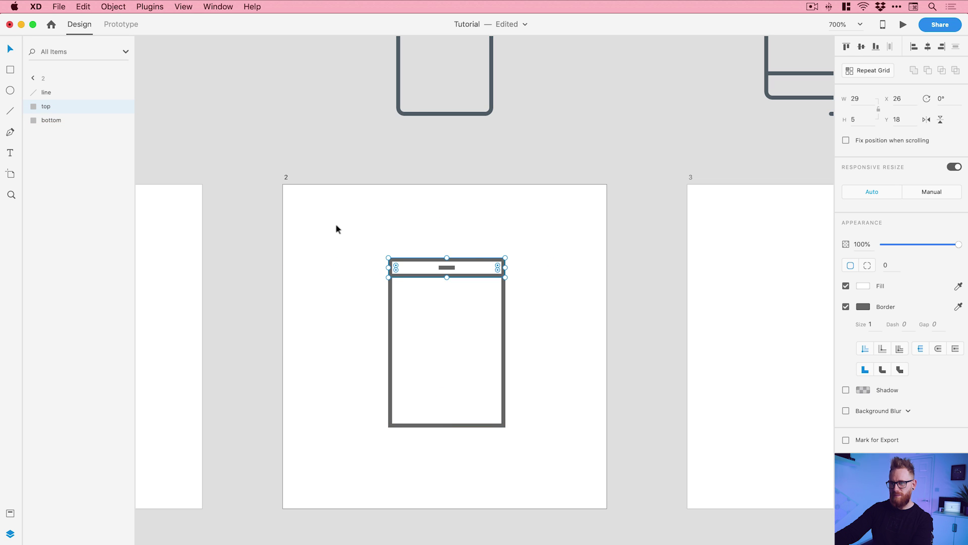
Step: Move the whole tablet icon slightly down to Y 19 on artboard 2
drag(337, 226, 569, 499)
drag(503, 327, 500, 331)
click(540, 259)
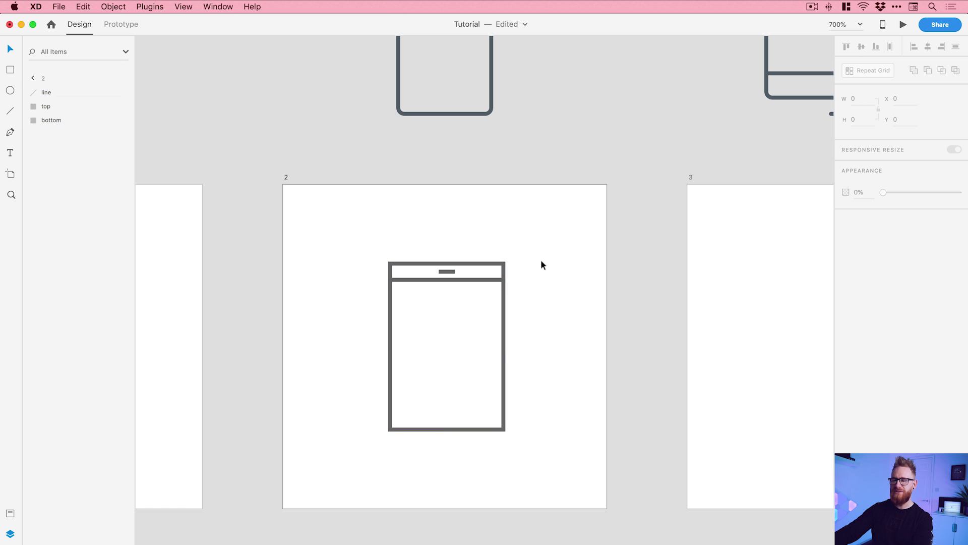
Step: Copy the tablet icon's line, top and bottom layers from artboard 2 and paste them onto artboard 3
drag(559, 244, 746, 235)
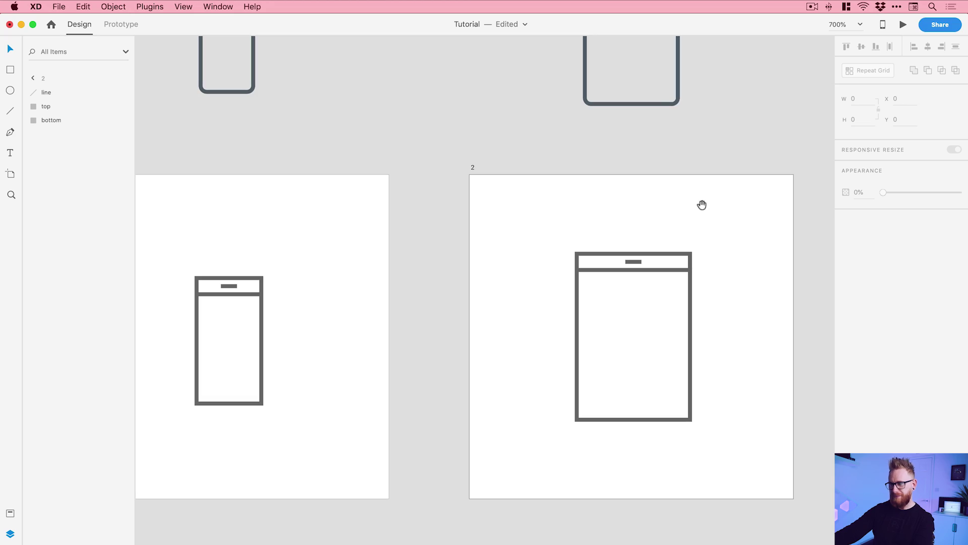
scroll(702, 203, right, 5)
drag(487, 201, 426, 201)
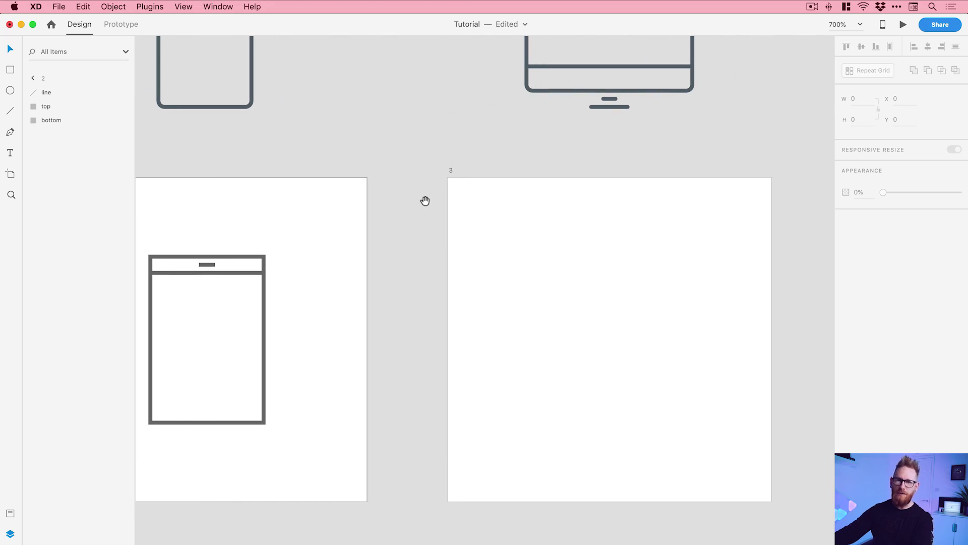
drag(176, 201, 316, 370)
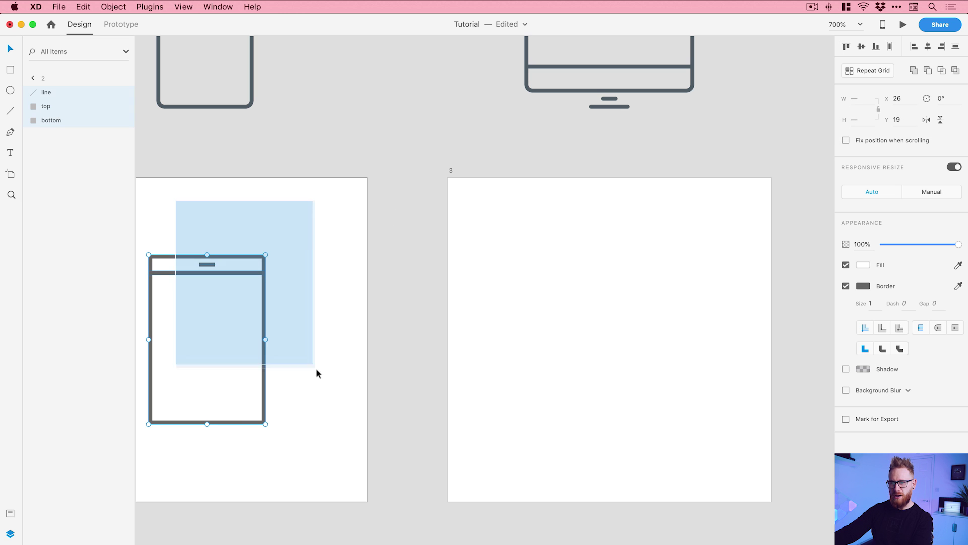
click(79, 6)
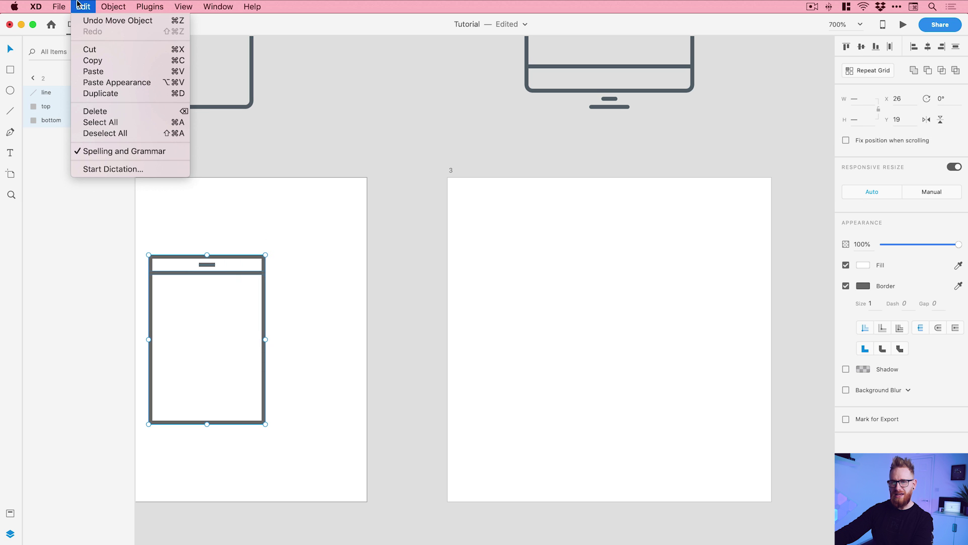
click(106, 65)
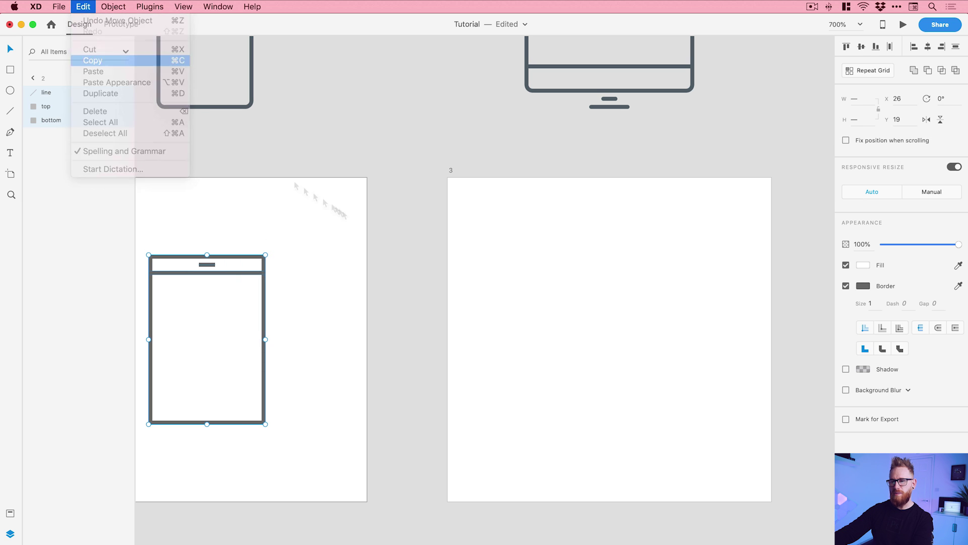
click(623, 311)
click(84, 6)
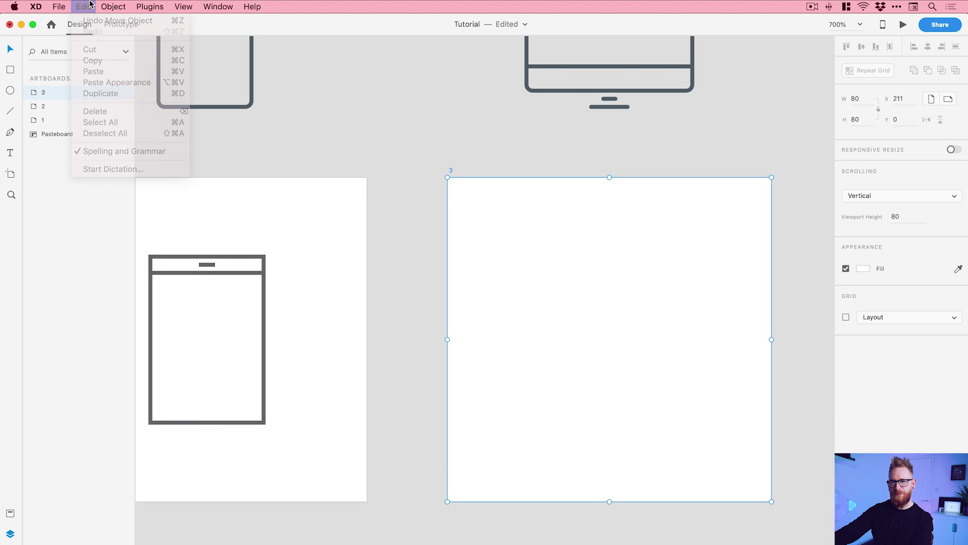
click(96, 72)
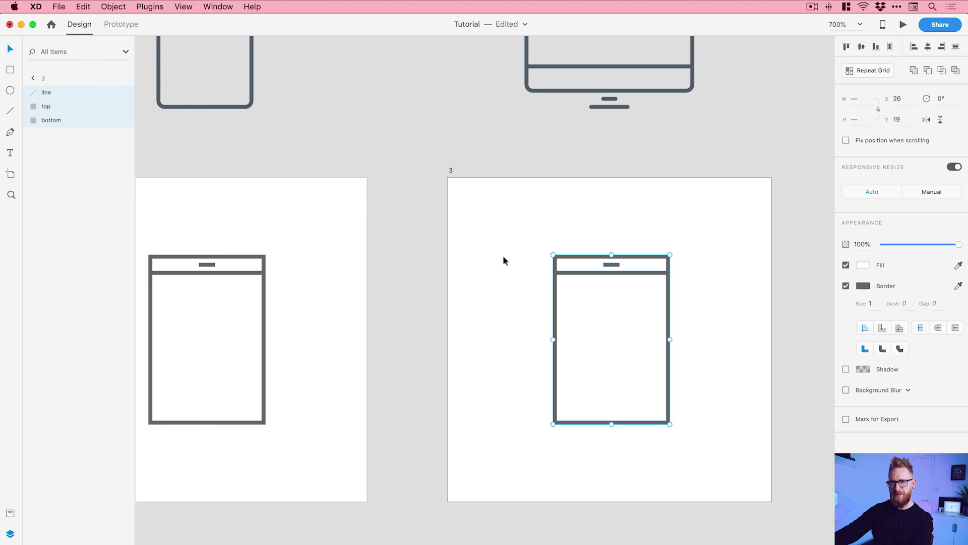
Step: On artboard 3, widen the bottom rectangle symmetrically to 41 and shorten it to a height of 8 by lowering its upper edge
drag(618, 301, 487, 394)
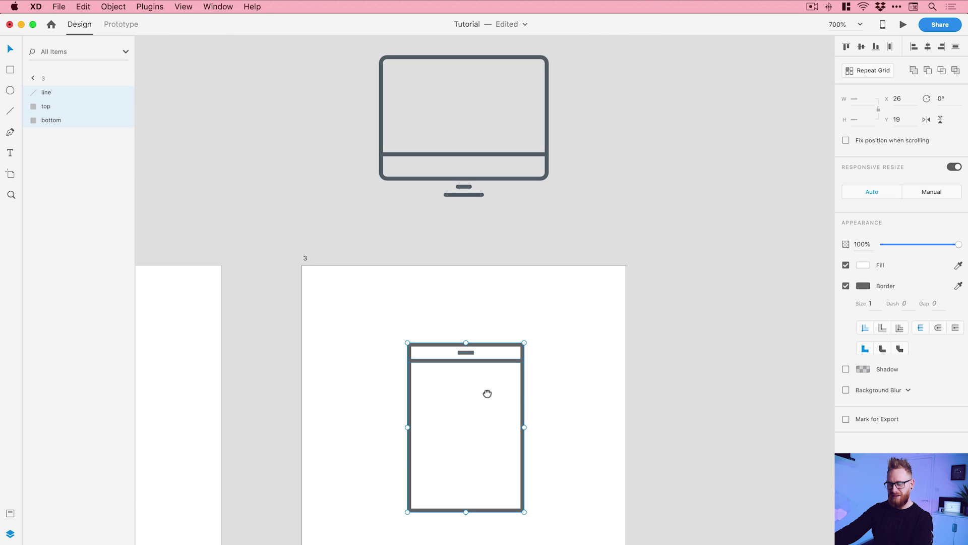
click(538, 396)
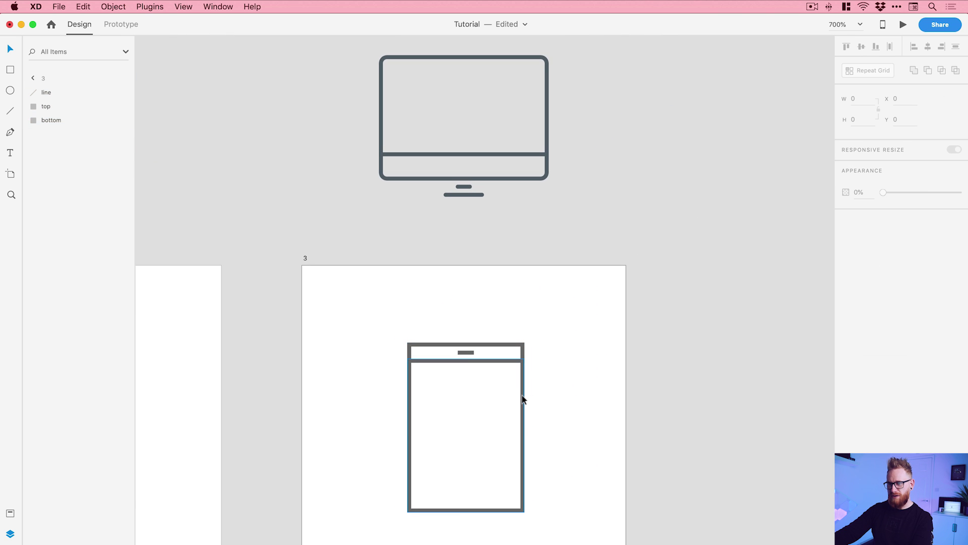
click(523, 399)
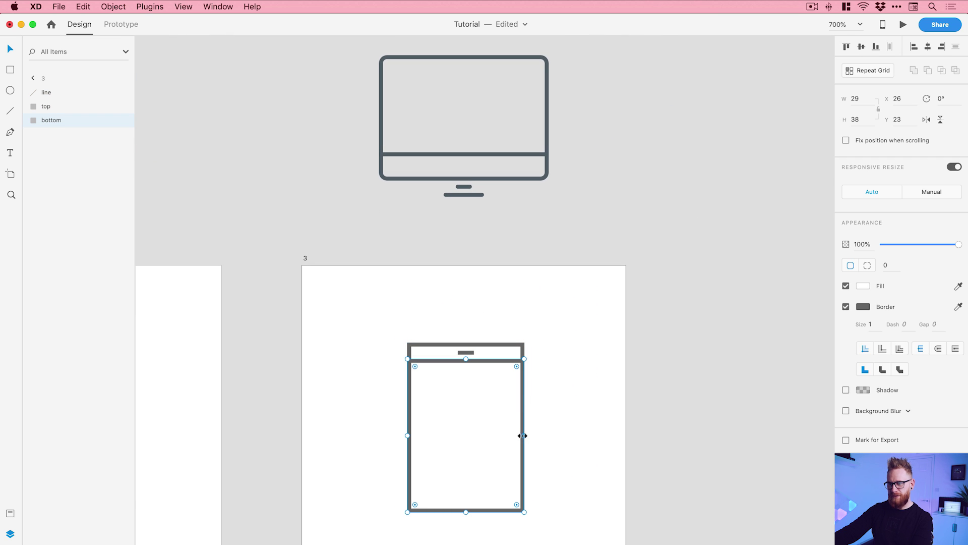
drag(522, 435, 547, 436)
drag(465, 359, 463, 479)
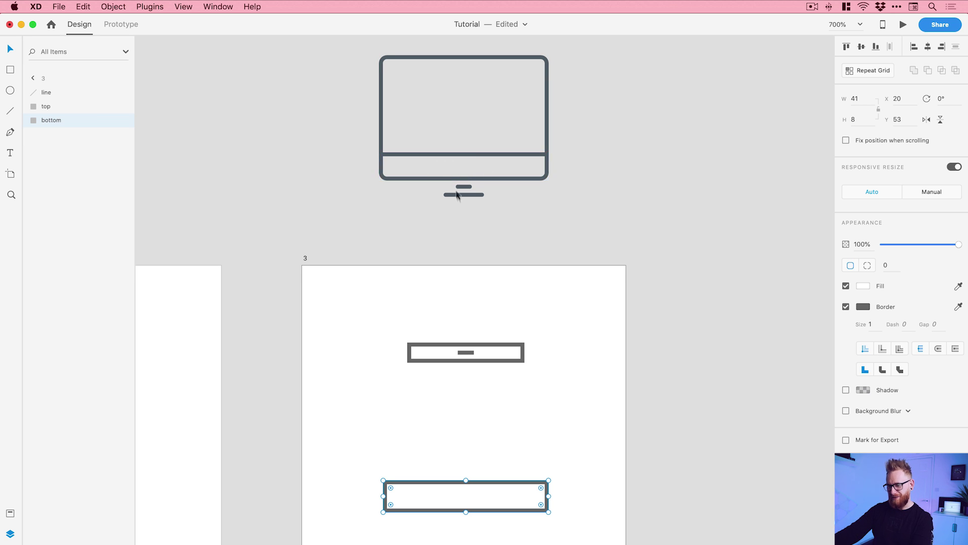
Step: Stretch the top rectangle to 41 wide and 28 high as the monitor screen, and move the bottom rectangle up to Y 46
click(435, 361)
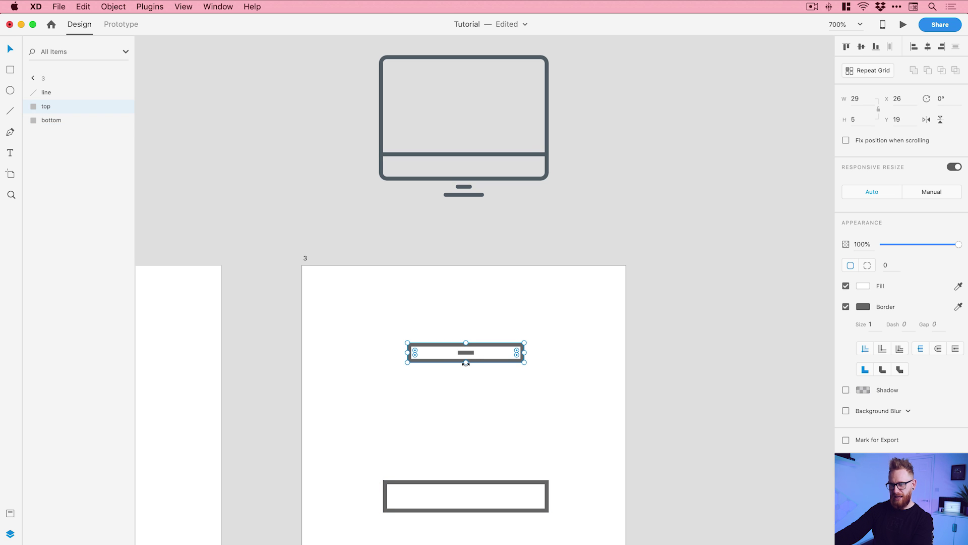
drag(524, 351, 549, 350)
drag(465, 363, 481, 426)
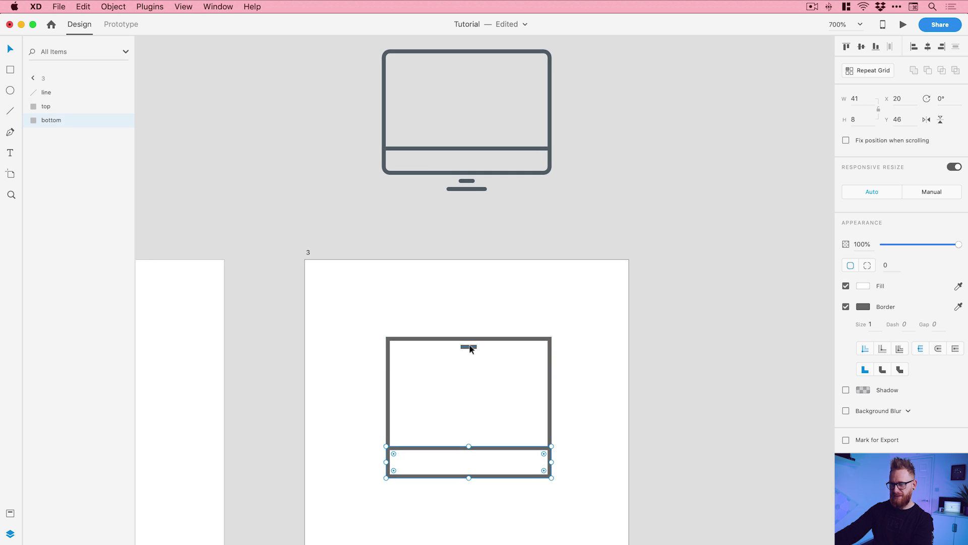
Step: Move the short speaker line below the monitor to Y 55.5 to form the stand's upper bar
drag(473, 350, 474, 441)
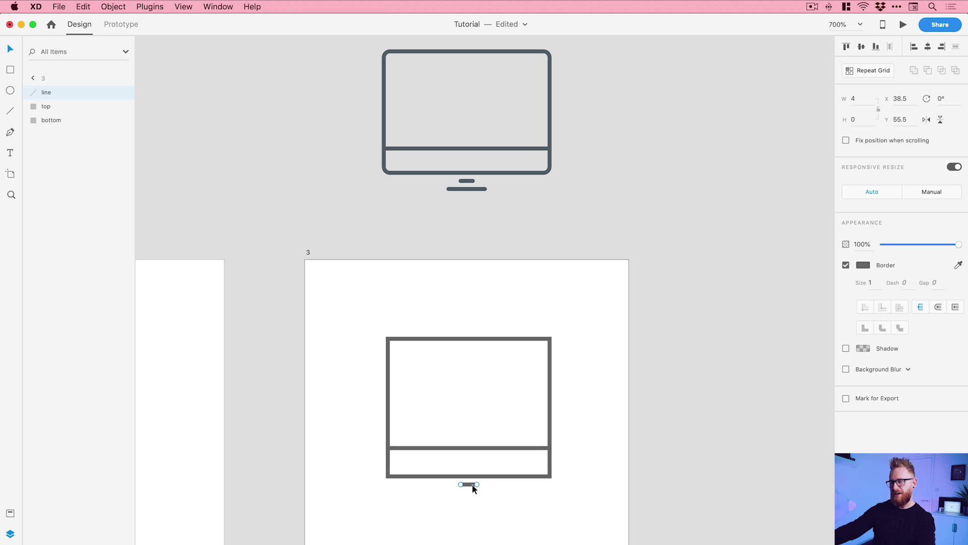
scroll(482, 353, down, 1)
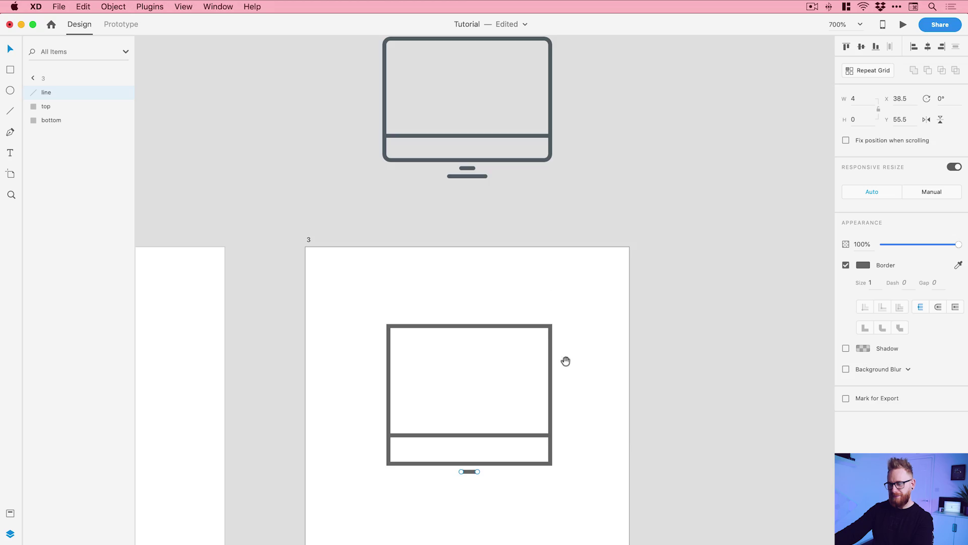
scroll(564, 361, down, 2)
click(479, 431)
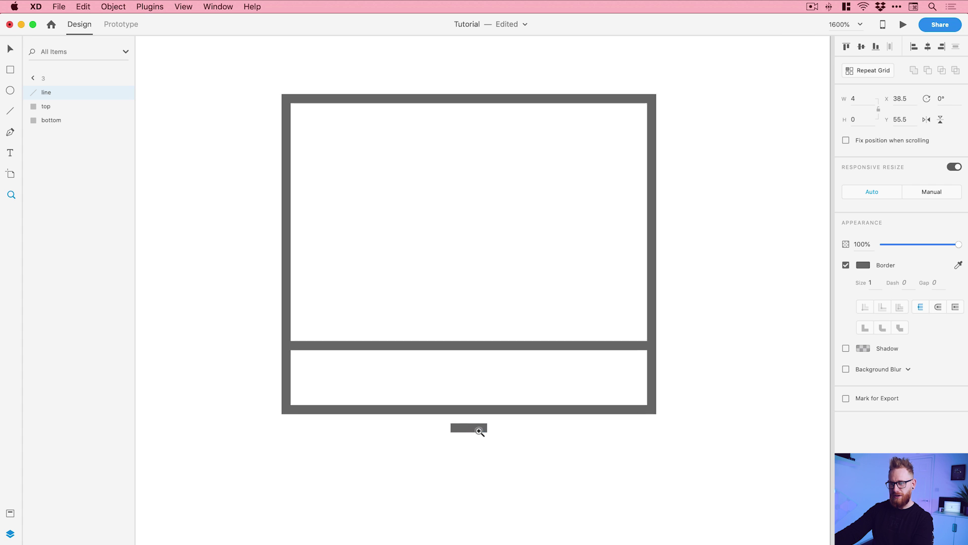
Step: Duplicate the short stand line, place the copy at Y 57.5 and widen it symmetrically to match the reference monitor's base
click(84, 6)
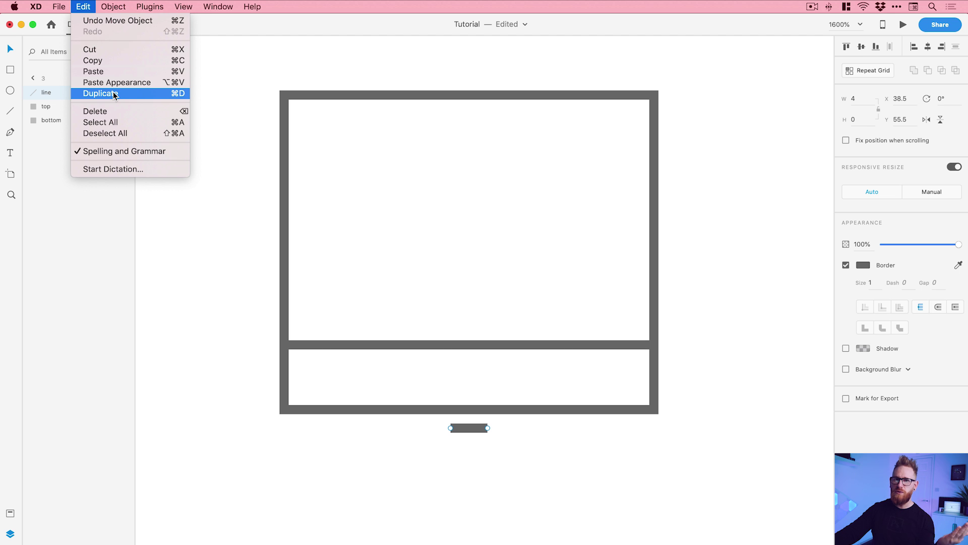
click(114, 94)
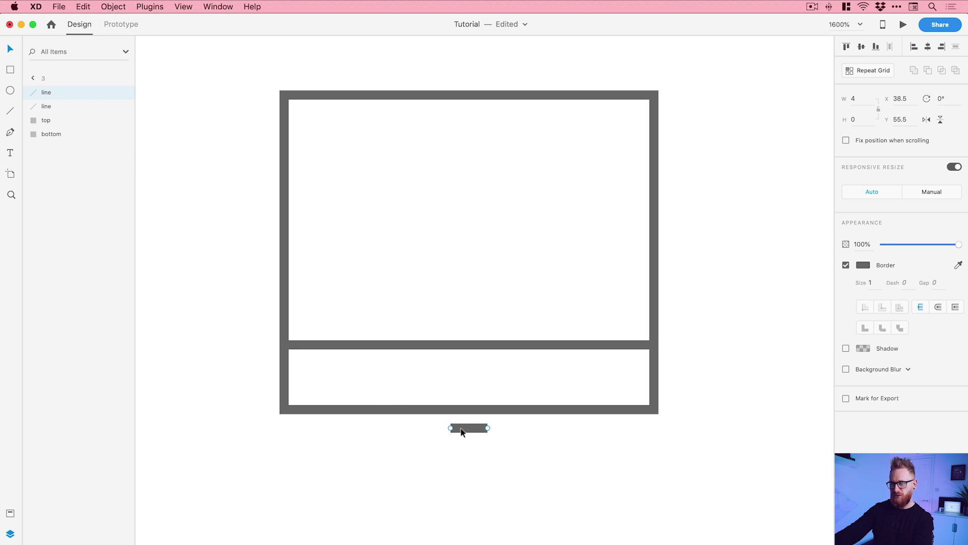
drag(465, 434, 504, 447)
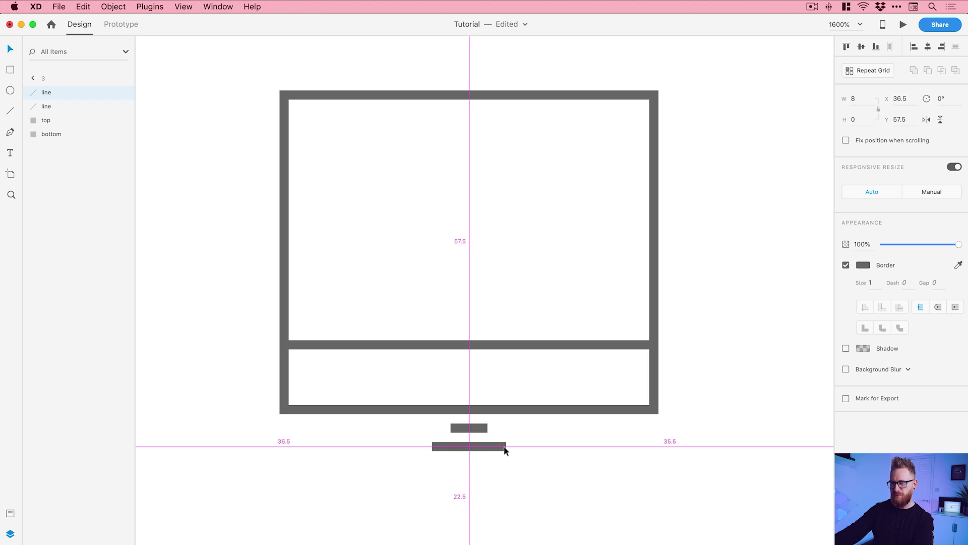
key(super+minus)
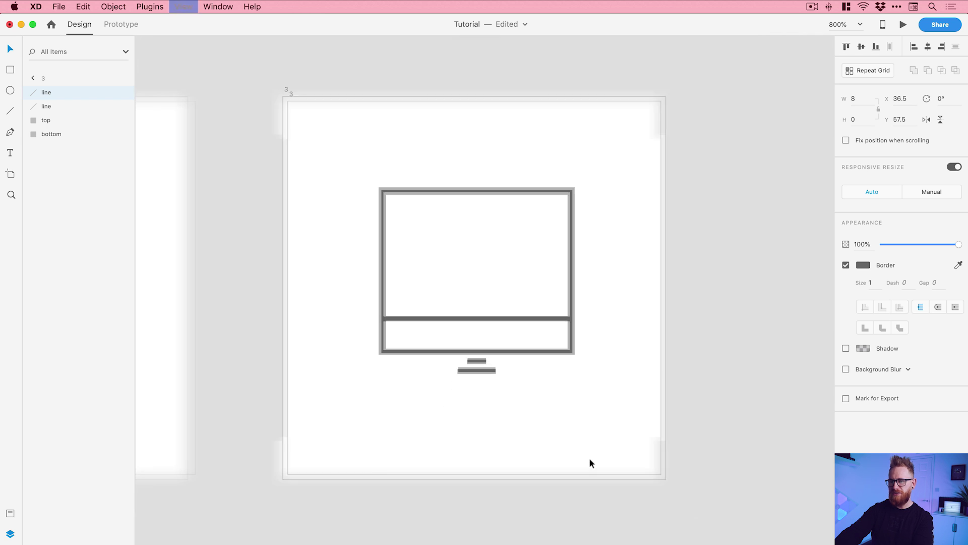
drag(605, 294, 616, 365)
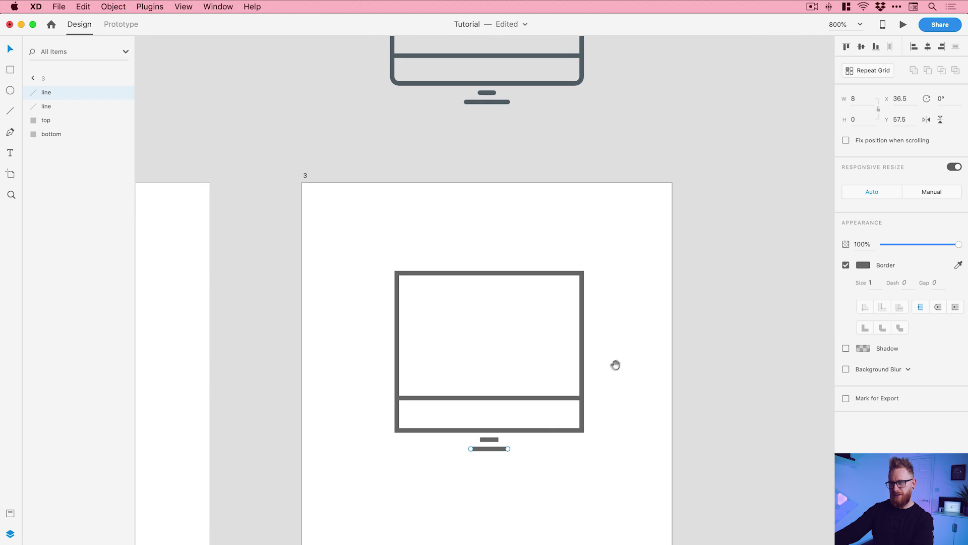
drag(499, 450, 513, 450)
click(585, 461)
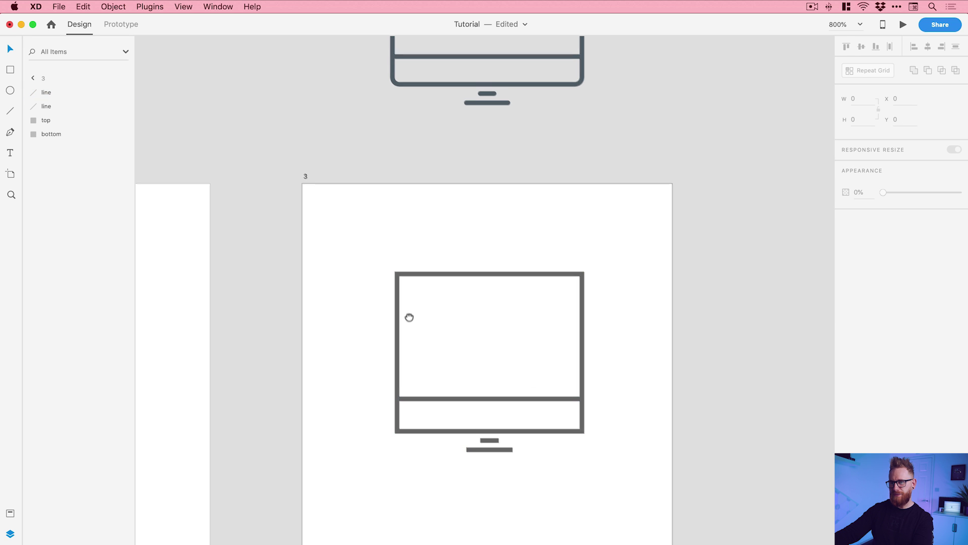
Step: Shorten the monitor's top rectangle to a height of 26 by lowering its upper edge to Y 21
drag(409, 317, 411, 388)
click(480, 347)
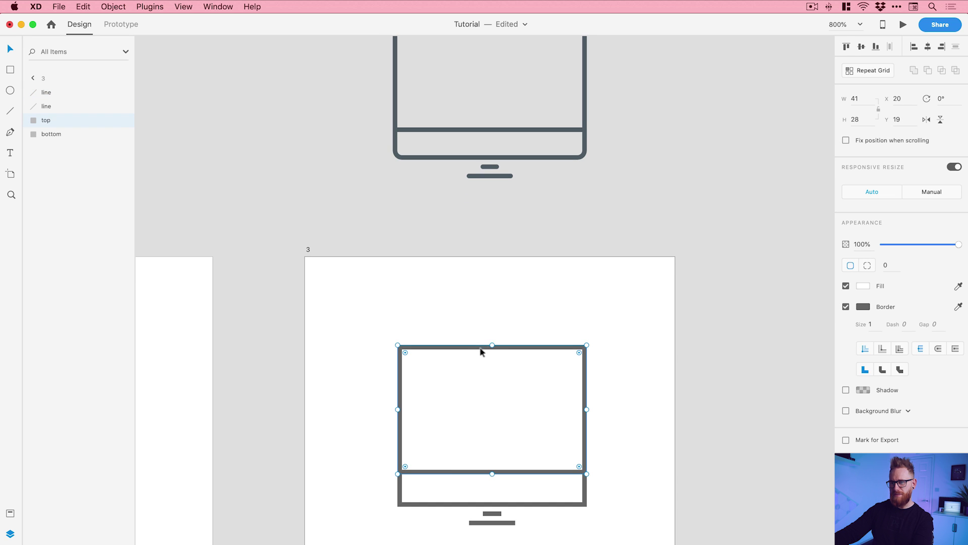
drag(491, 346, 492, 354)
drag(503, 404, 503, 325)
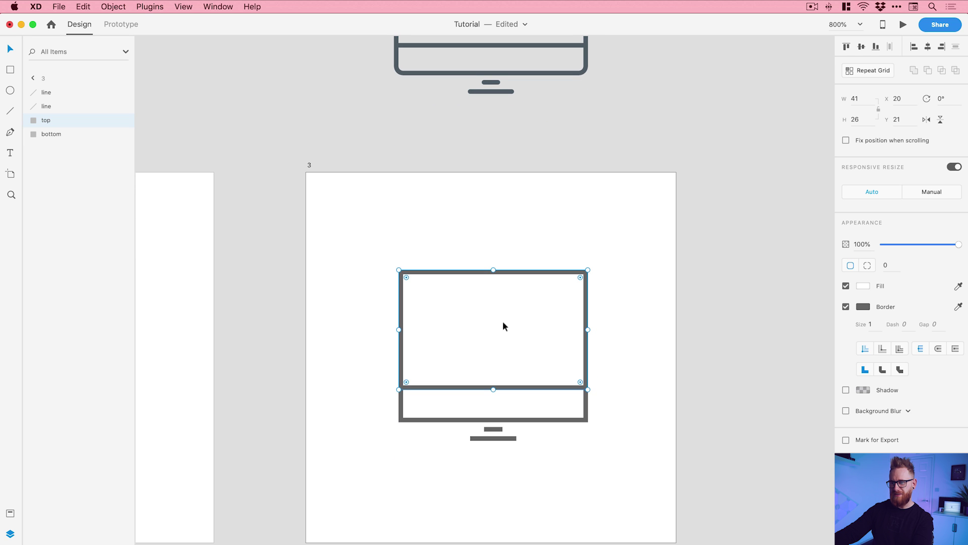
click(627, 308)
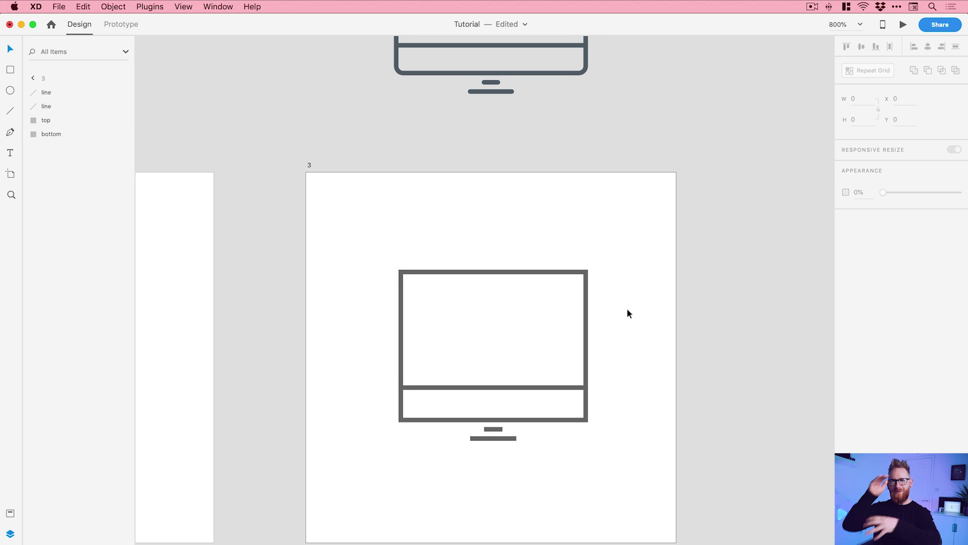
drag(627, 307, 639, 286)
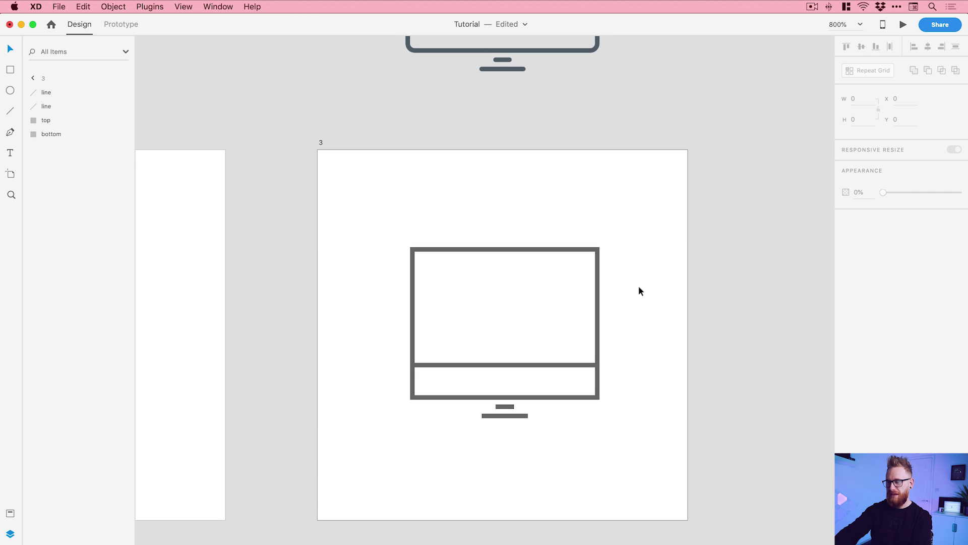
Step: Delete the reference phone, tablet and desktop icons from the pasteboard above the artboards
key(super+0)
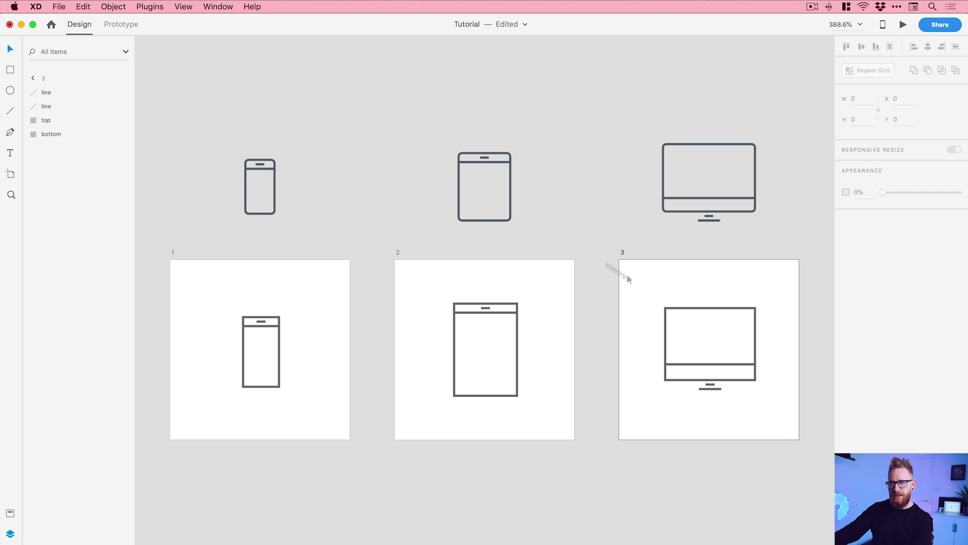
drag(206, 106, 759, 232)
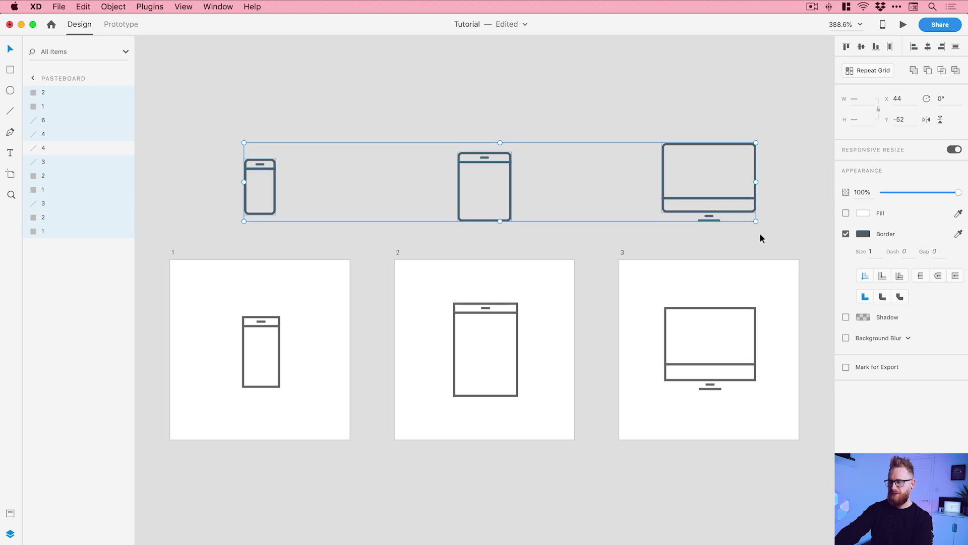
key(Delete)
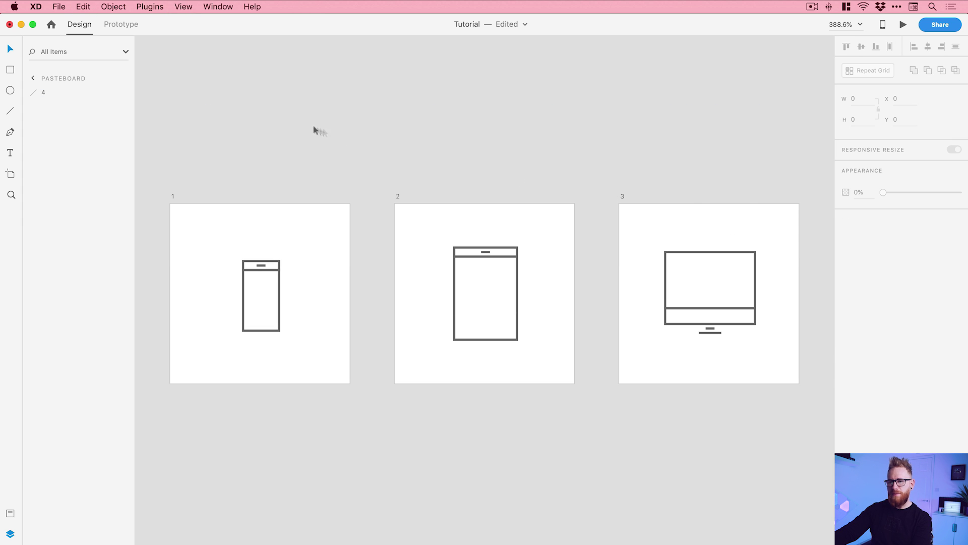
Step: Switch to Prototype mode and remove the existing connections between artboards 1, 2 and 3
click(134, 28)
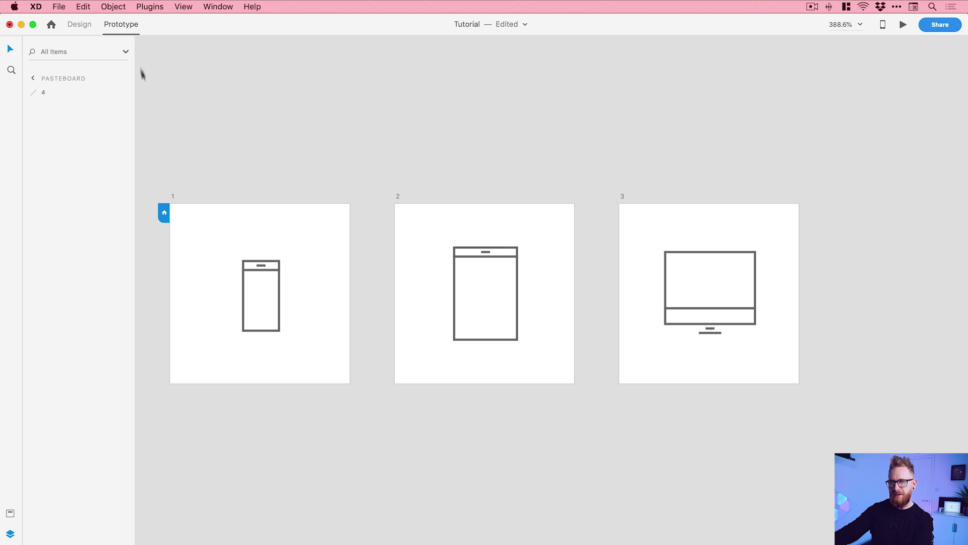
click(173, 197)
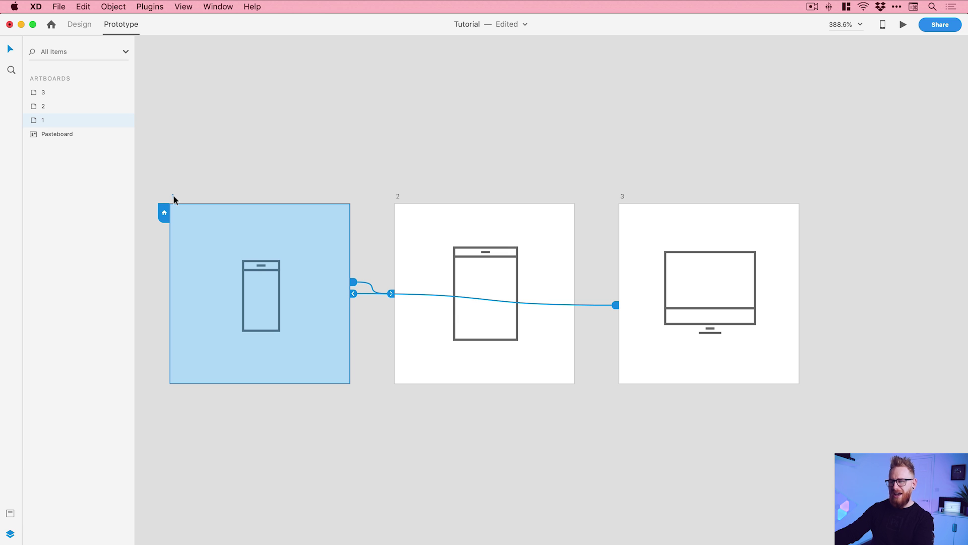
drag(579, 284, 586, 190)
click(352, 284)
mouse_move(356, 280)
mouse_down()
mouse_move(364, 271)
mouse_move(358, 283)
mouse_up()
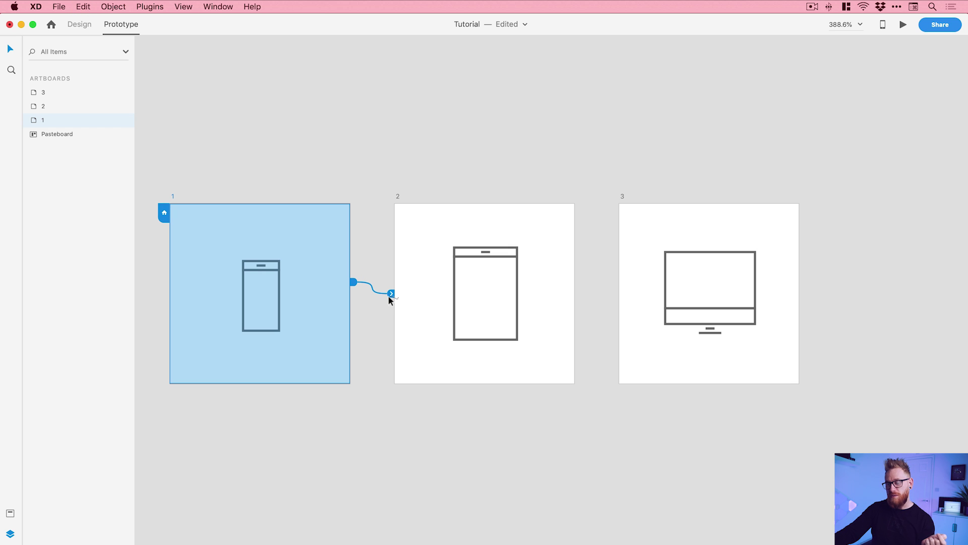
drag(391, 294, 386, 127)
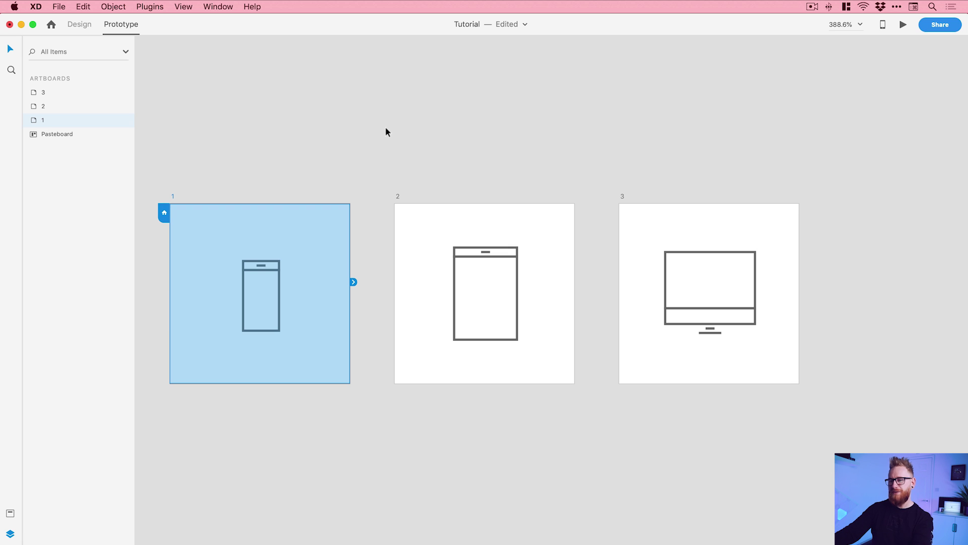
click(310, 140)
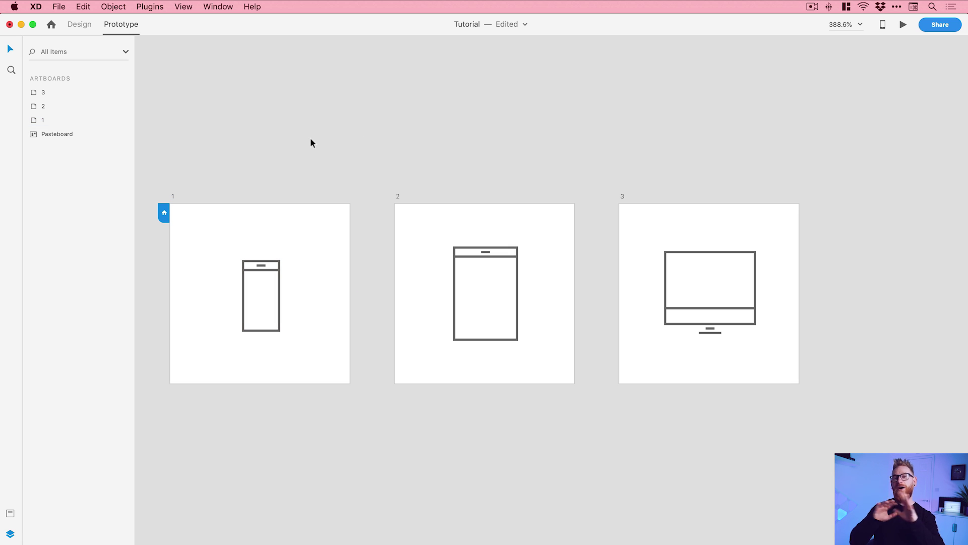
key(super+0)
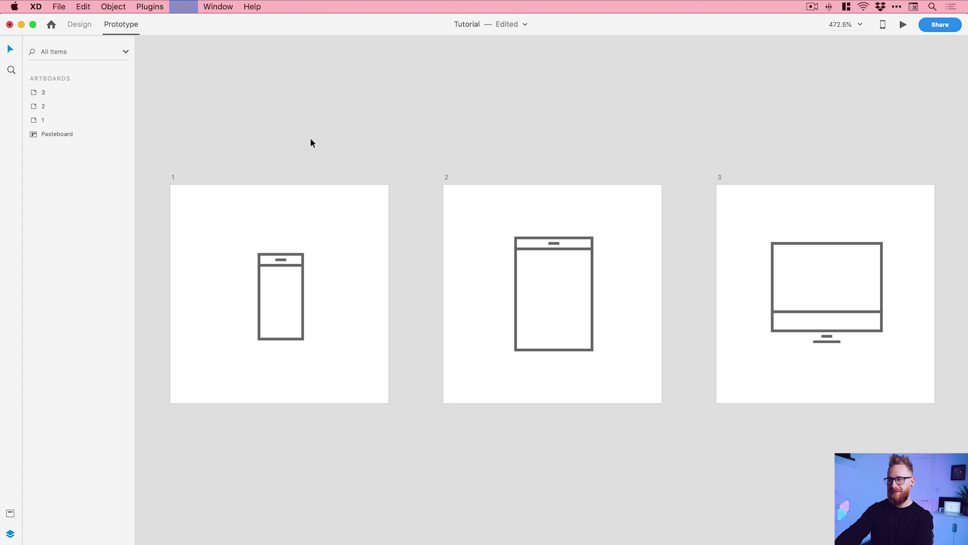
Step: Connect artboard 1 to artboard 2 with a Time trigger and a delay of 1 s
click(171, 176)
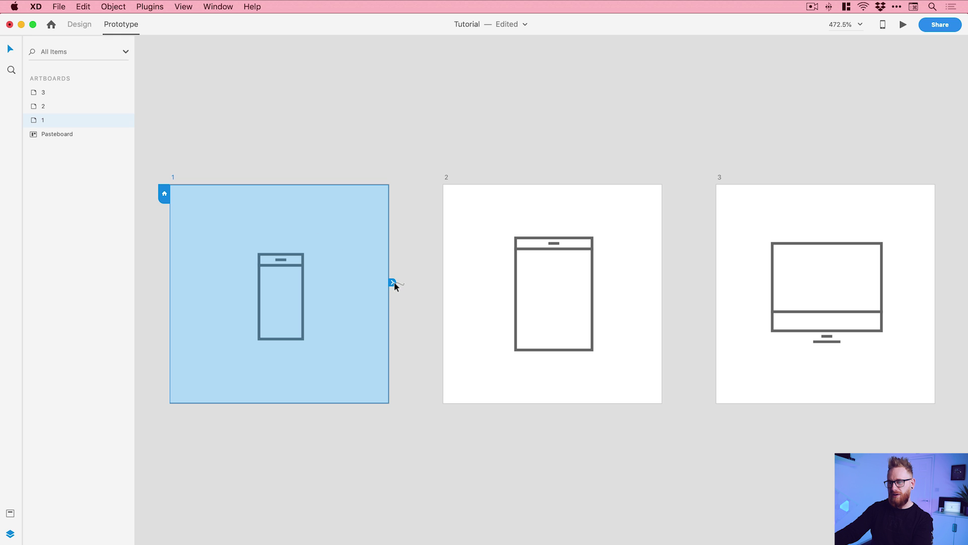
drag(395, 281, 469, 291)
click(436, 331)
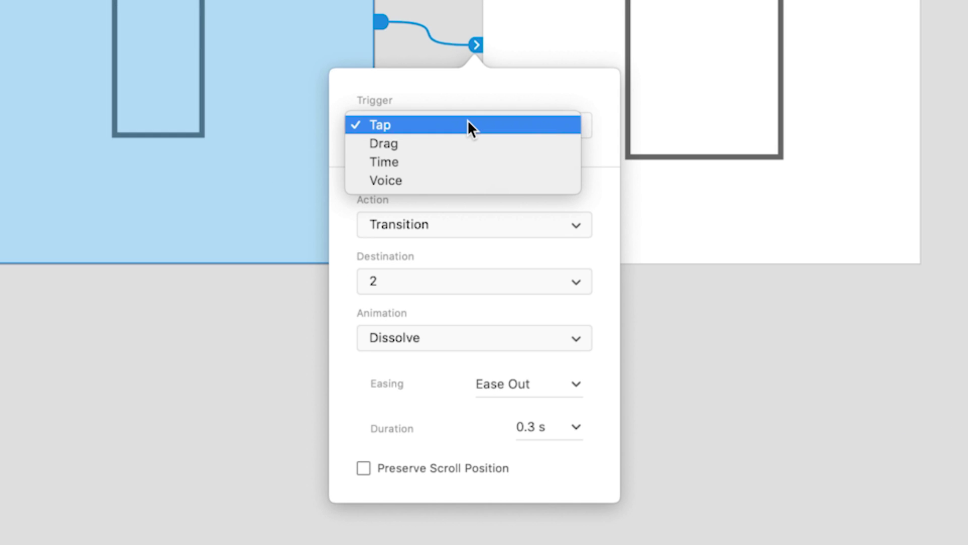
click(460, 158)
click(554, 170)
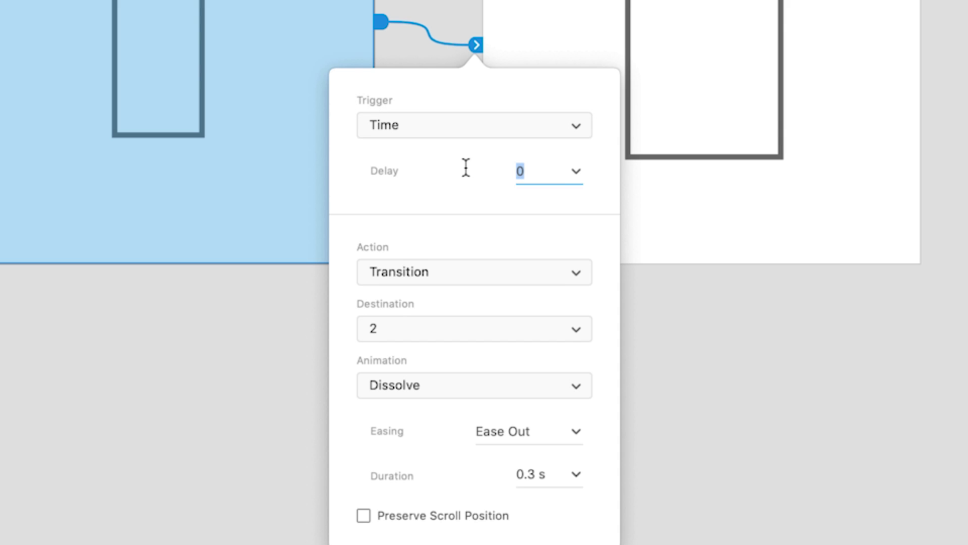
text(1)
Step: Set the connection from artboard 1 to 2 to Auto-Animate with Ease In-Out easing and a duration of 0.5 s
click(464, 271)
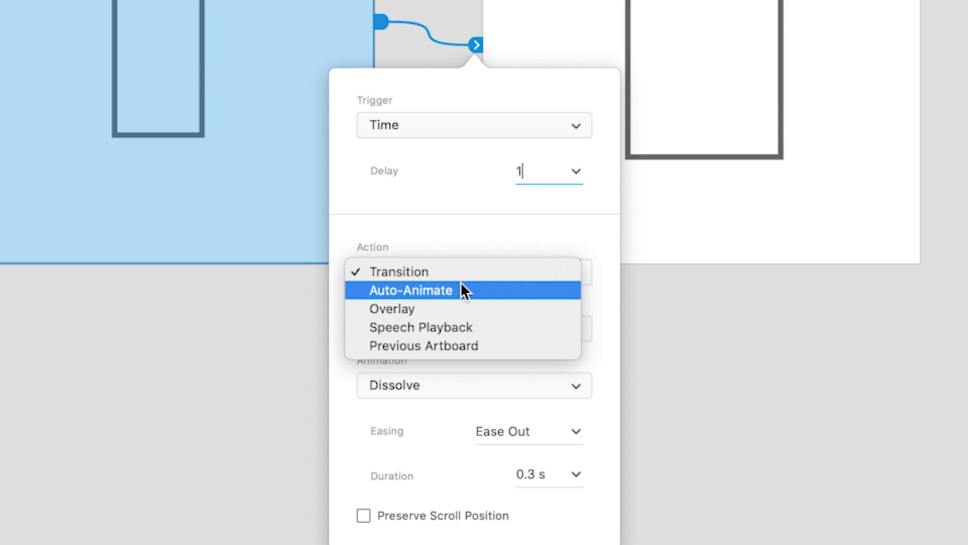
click(462, 289)
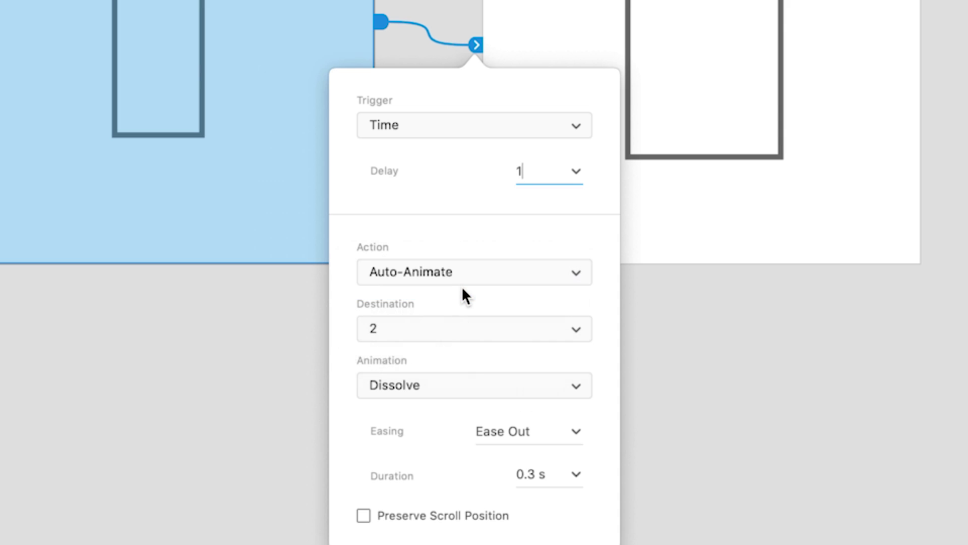
click(578, 374)
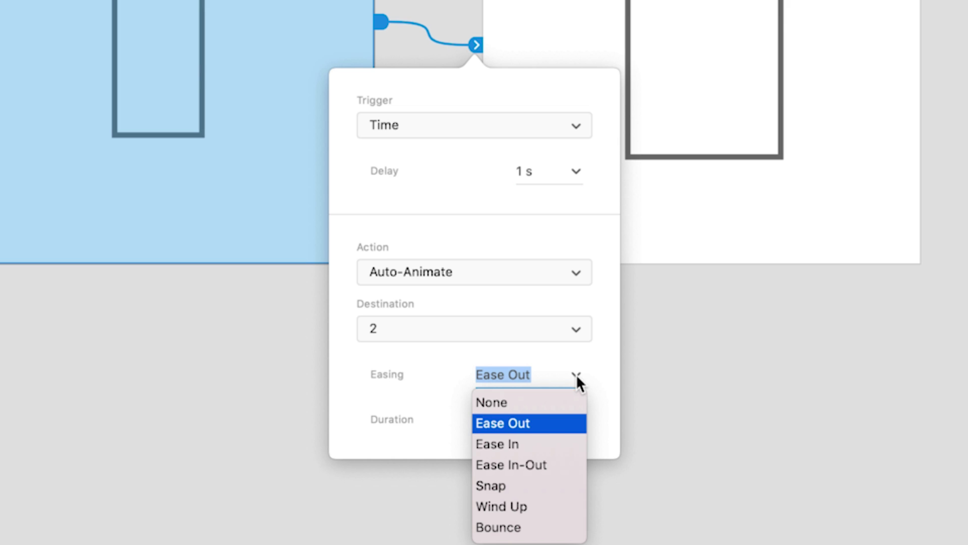
click(522, 464)
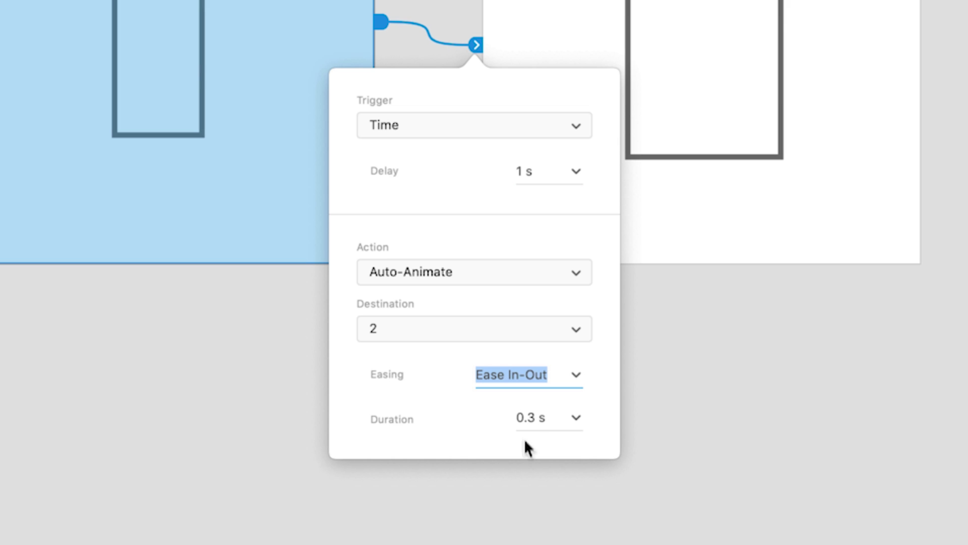
click(557, 417)
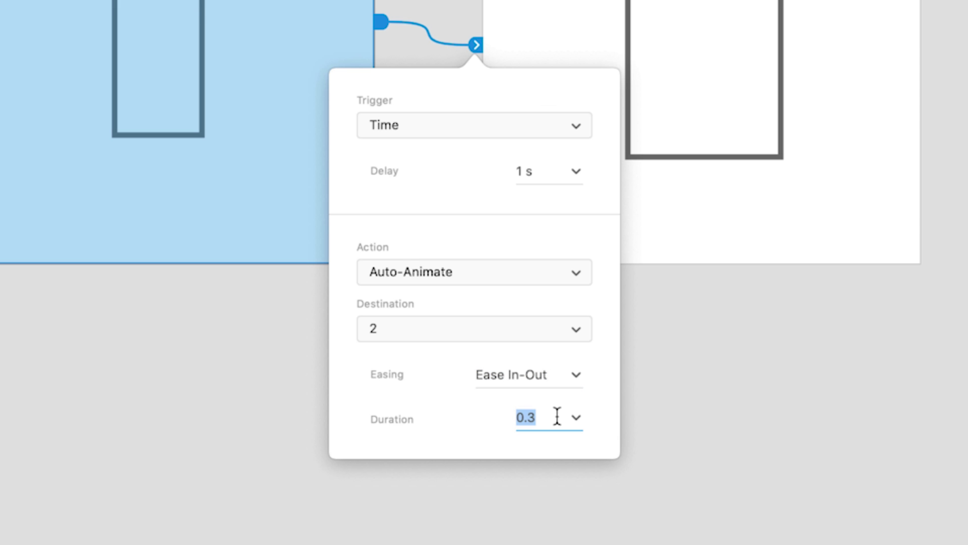
text(0.5)
key(Return)
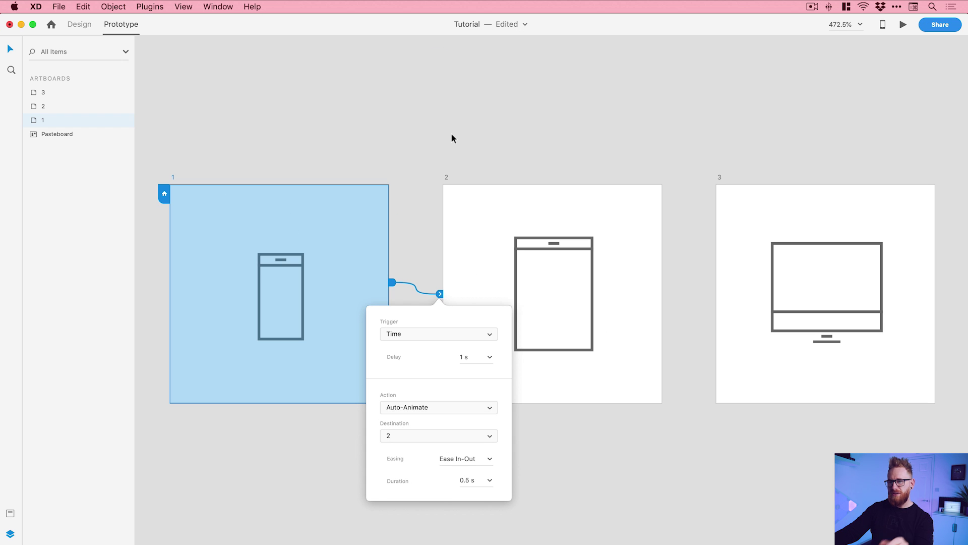
click(452, 136)
Step: Connect artboard 2 to artboard 3 and artboard 3 back to artboard 1, keeping the same timed Auto-Animate settings
click(446, 177)
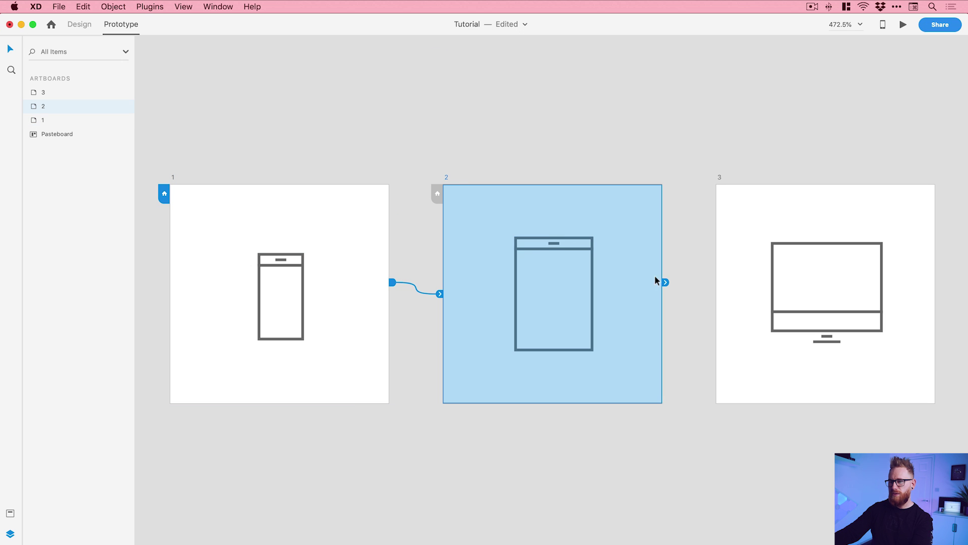
drag(665, 282, 736, 271)
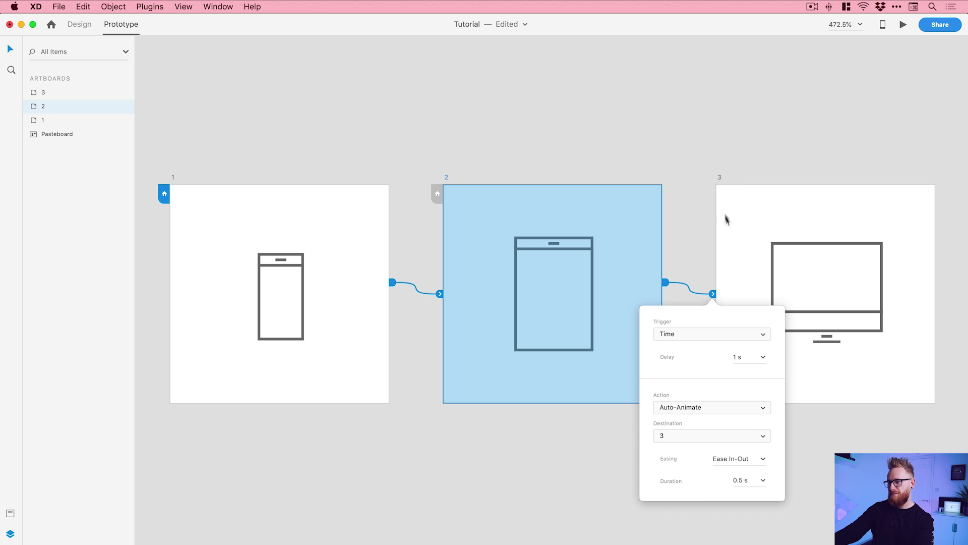
click(720, 178)
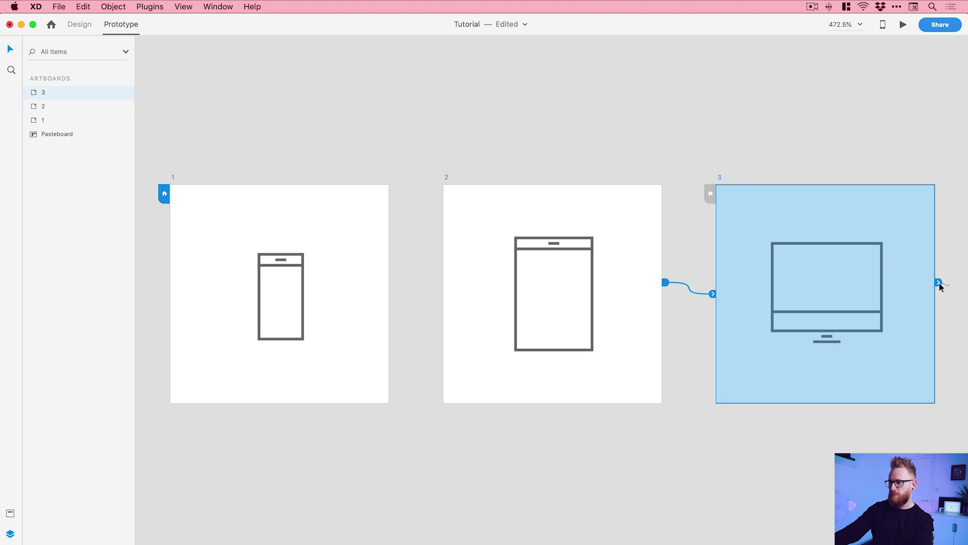
drag(939, 282, 299, 204)
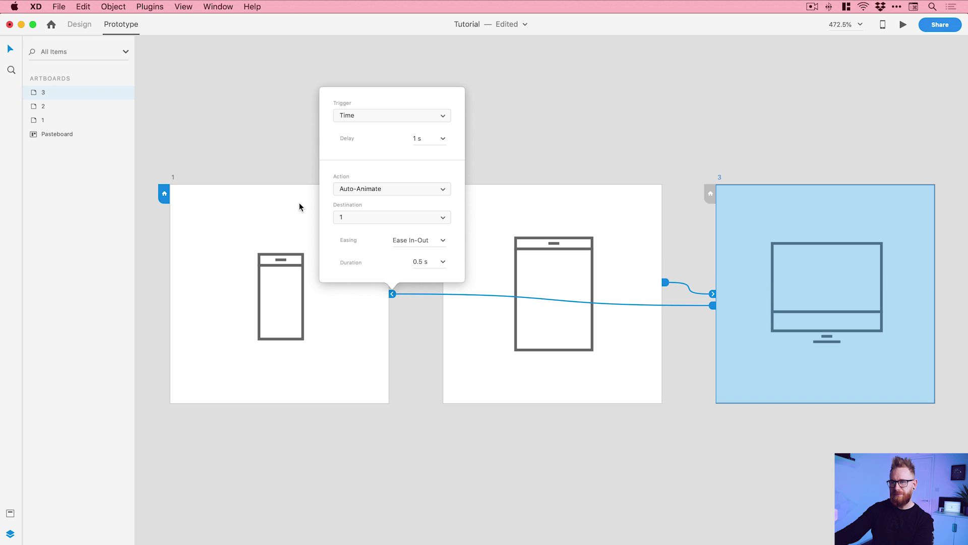
click(218, 107)
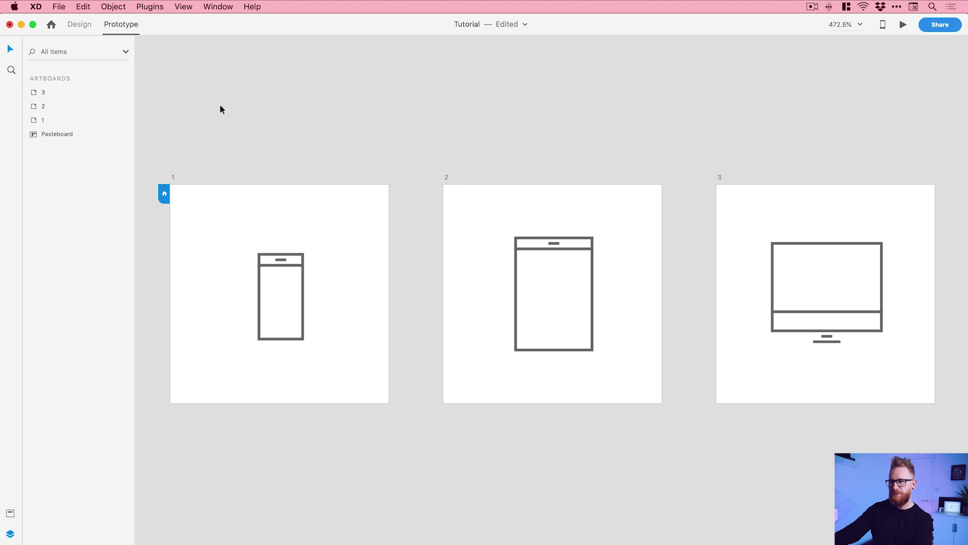
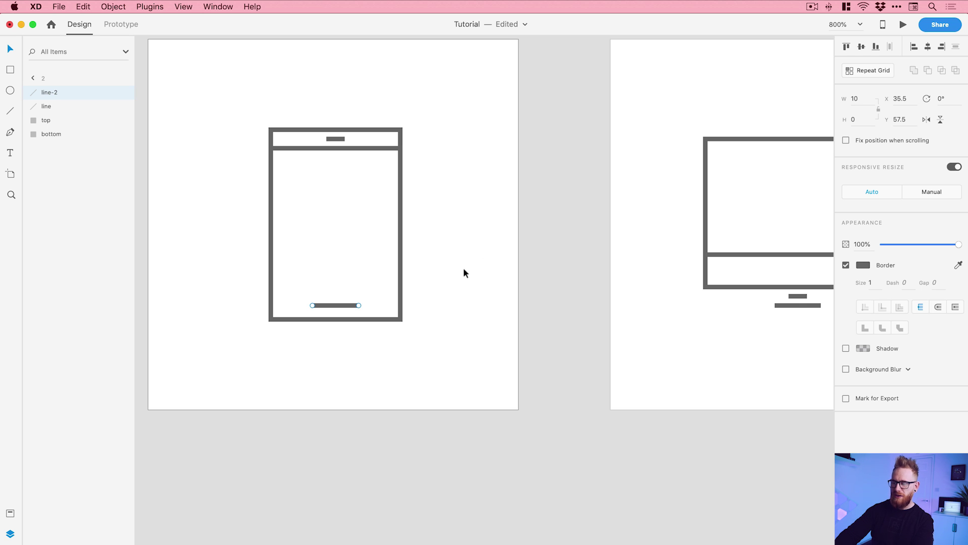
Step: Move line-2 on artboard 2 down below the tablet to Y 77.5 and preview the animation
key(shift+Down)
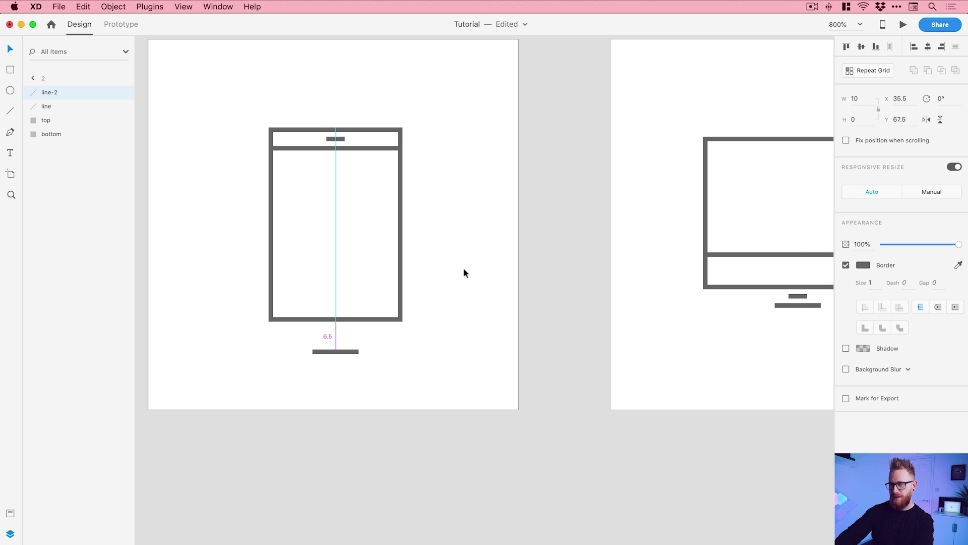
key(shift+Down)
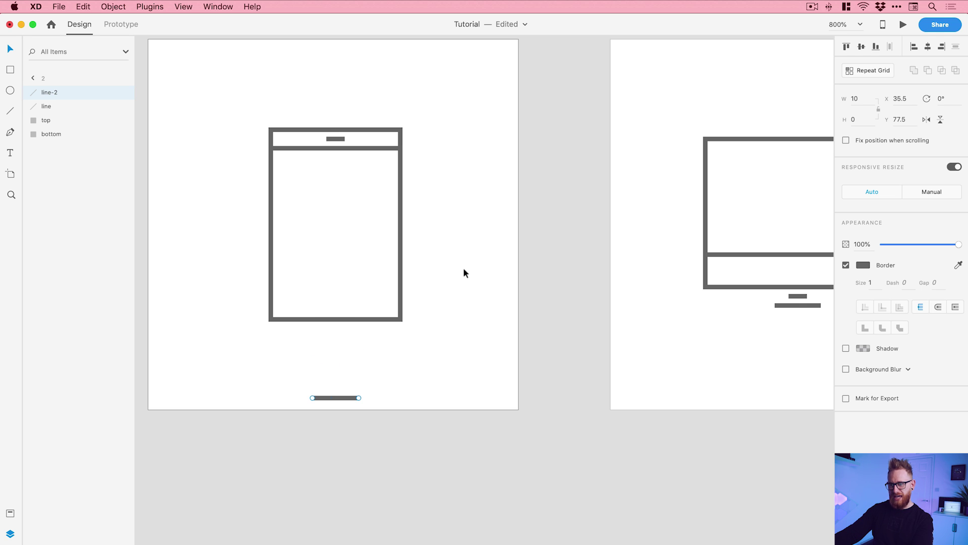
click(901, 24)
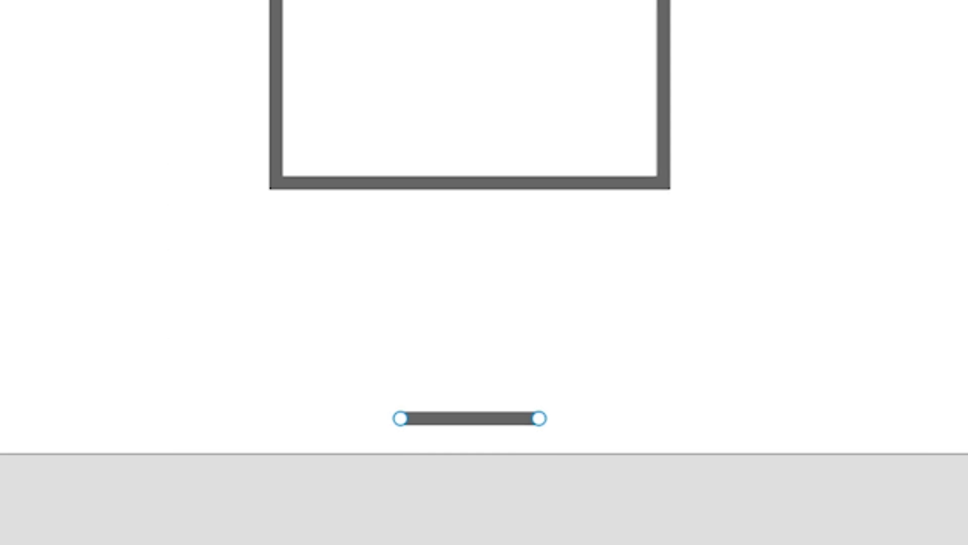
click(558, 290)
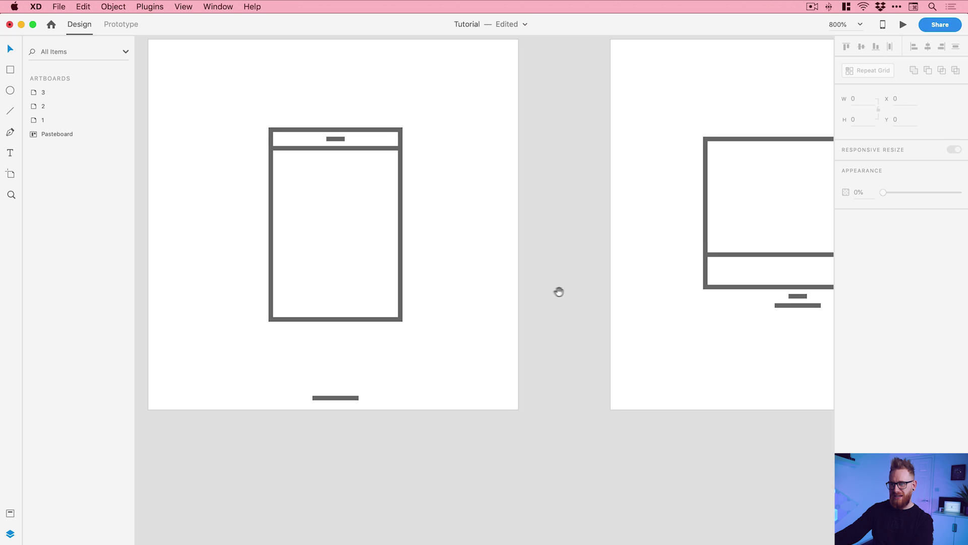
Step: Reduce the opacity of line-2 on artboard 2 to 0% and preview the looping animation
scroll(361, 409, right, 2)
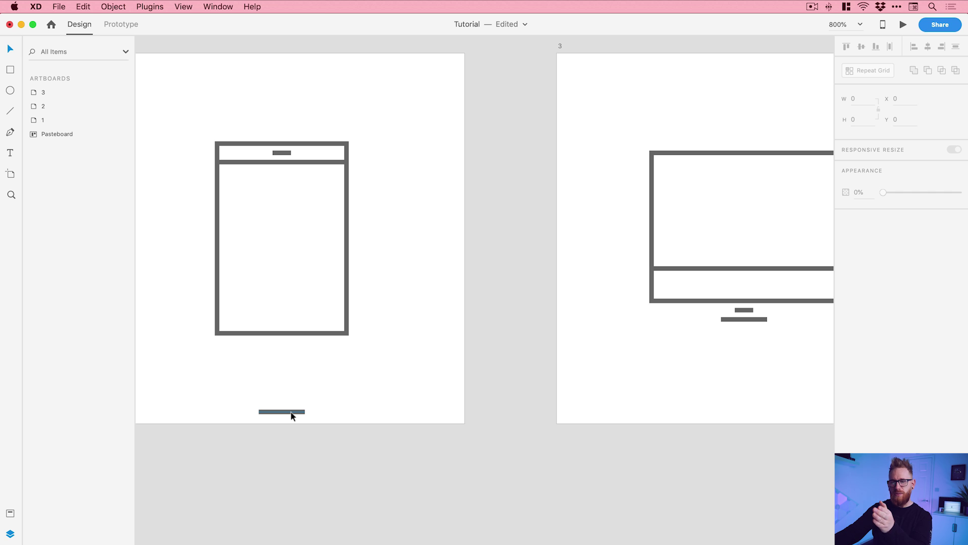
click(291, 412)
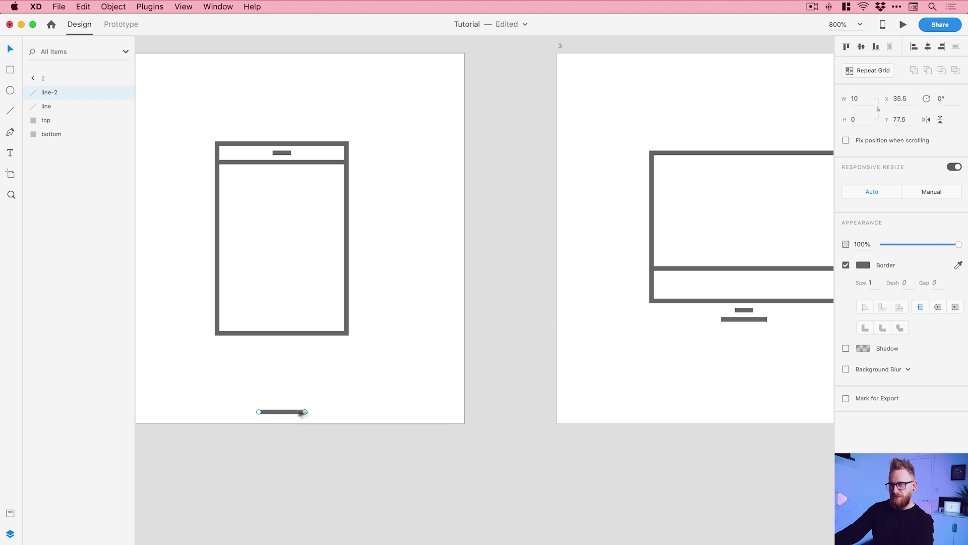
drag(934, 246, 870, 248)
click(903, 25)
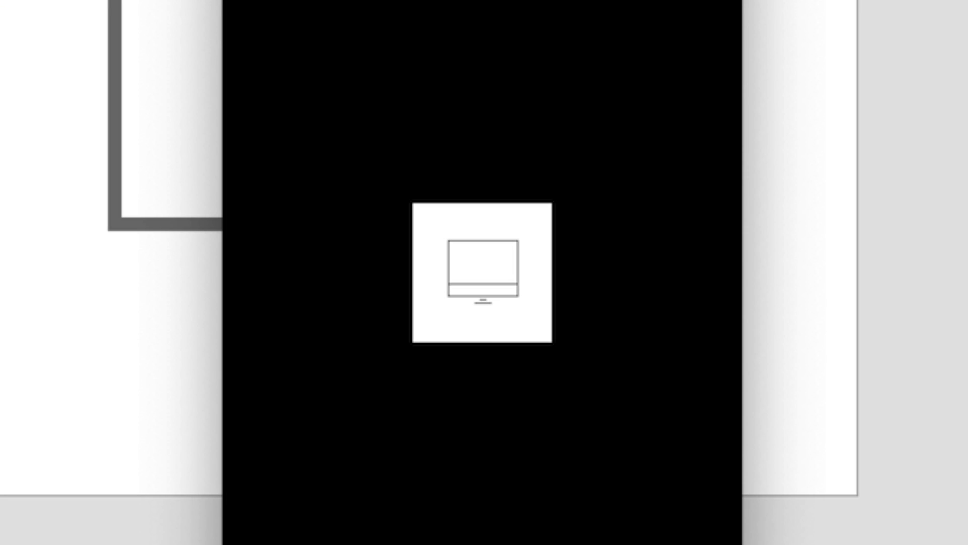
key(super+w)
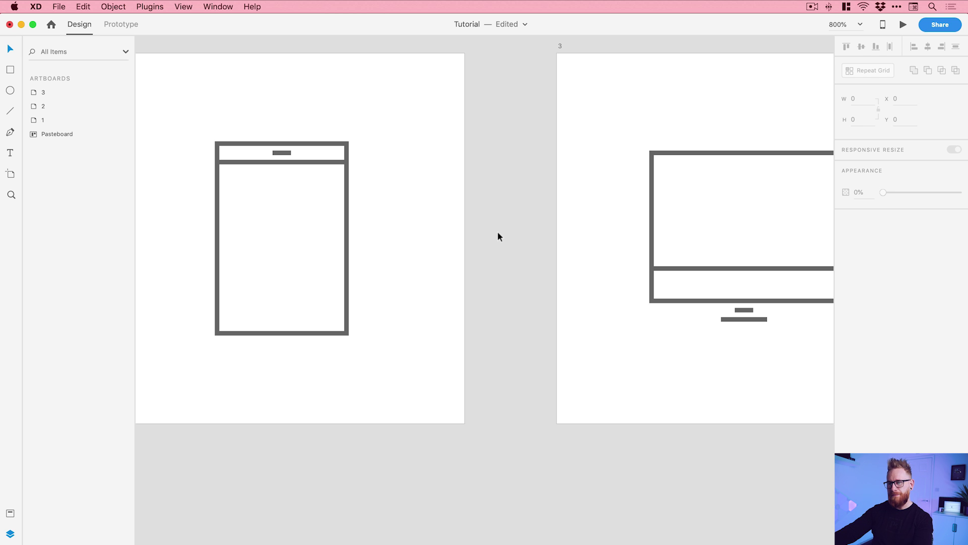
Step: Copy the monitor's base line, line-2, from artboard 3 and paste it onto artboard 1
key(super+minus)
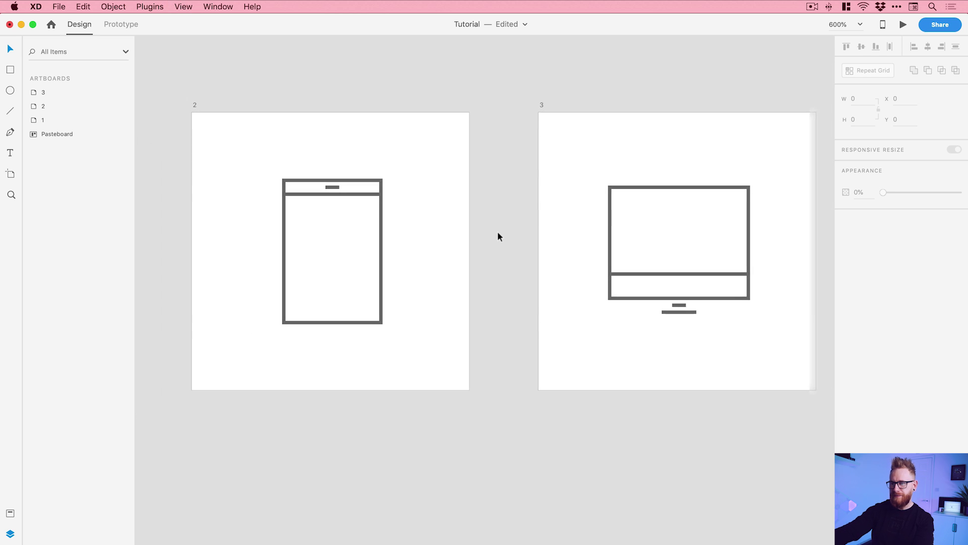
click(674, 311)
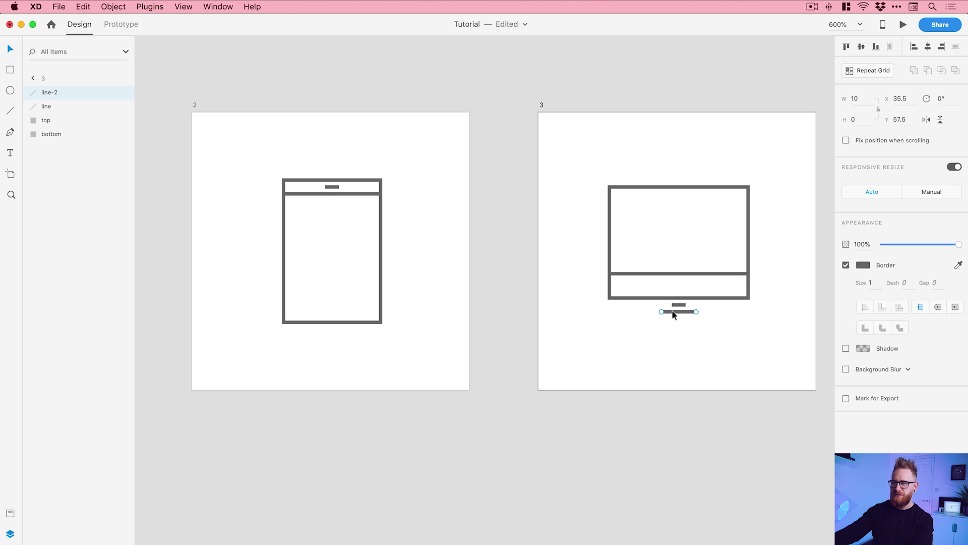
click(83, 7)
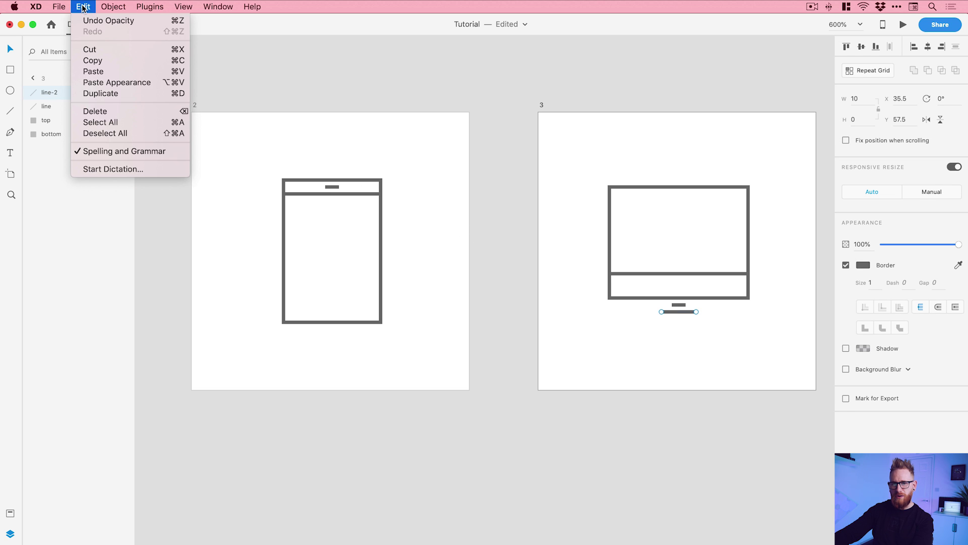
click(93, 60)
scroll(676, 281, left, 10)
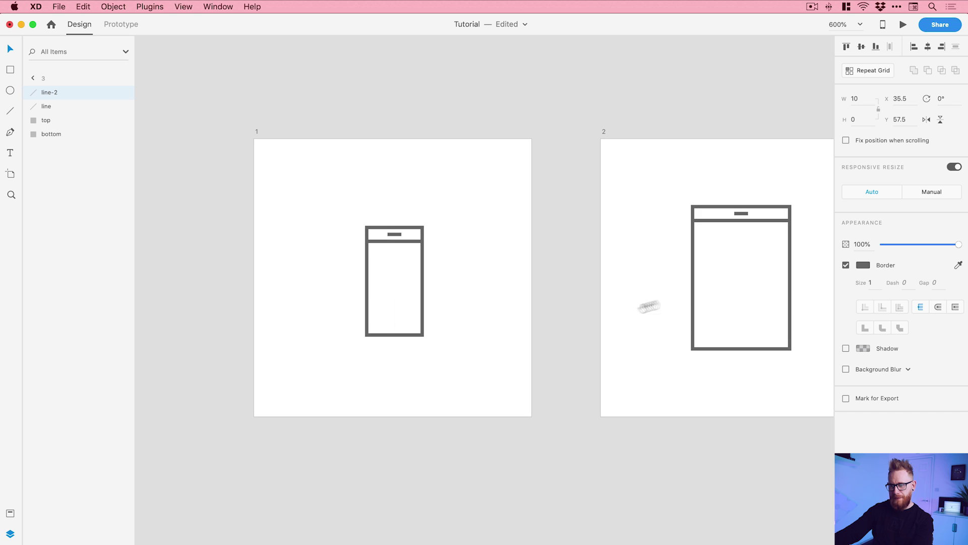
click(405, 335)
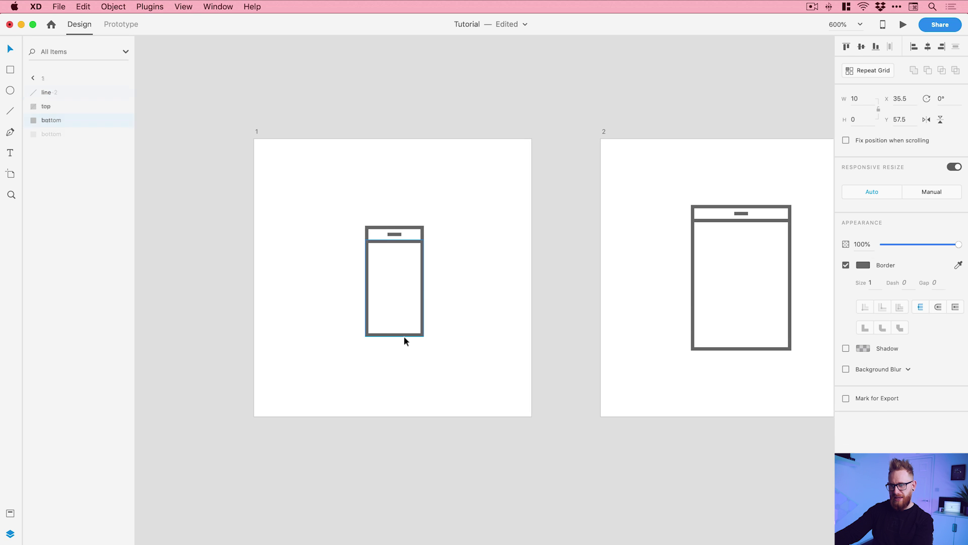
click(85, 6)
click(94, 71)
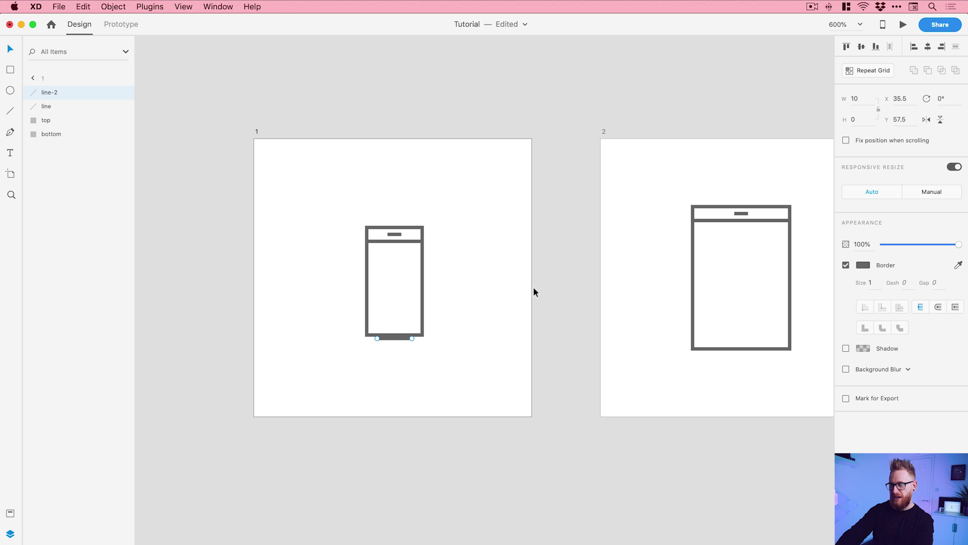
Step: Move the pasted line-2 on artboard 1 down to Y 77.5, set its opacity to 0% and preview the animation
key(shift+Down)
key(shift+Down)
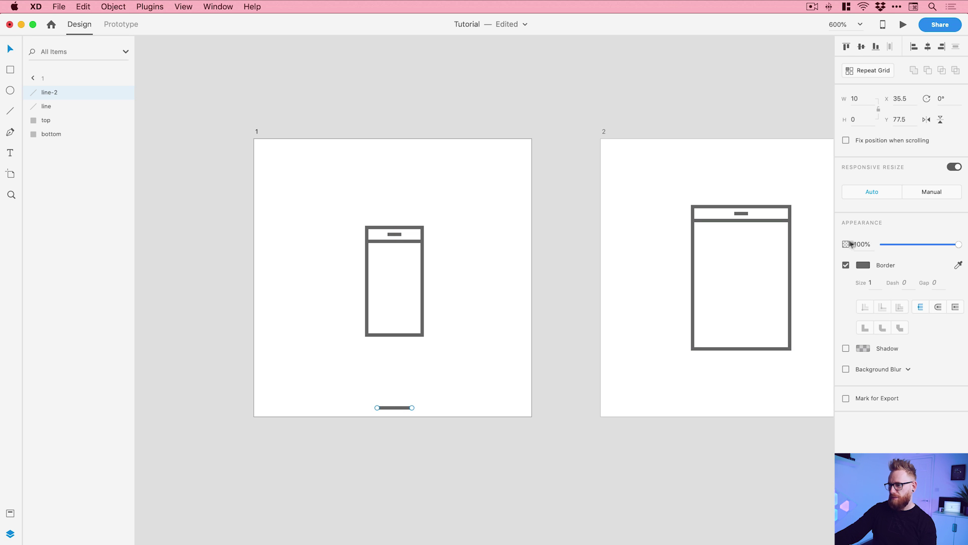
drag(956, 246, 864, 244)
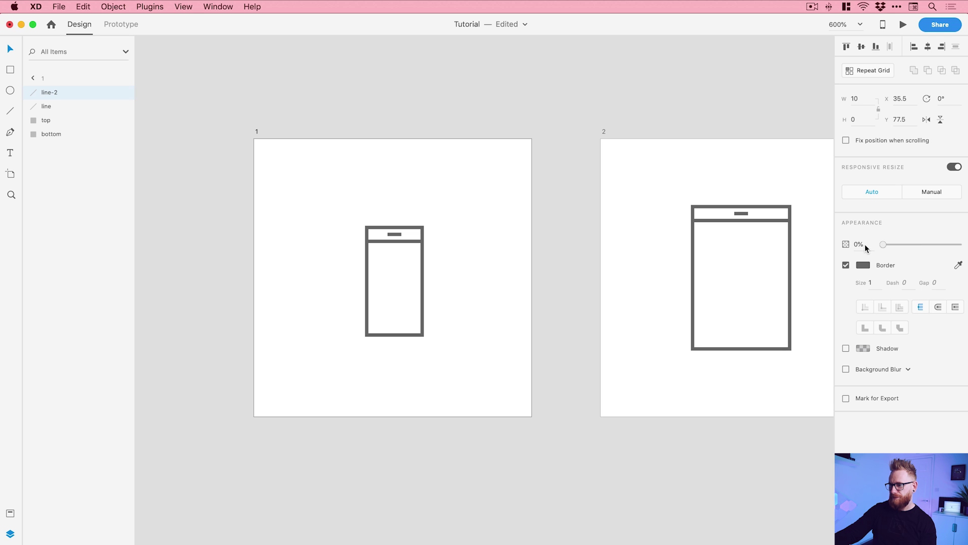
click(728, 99)
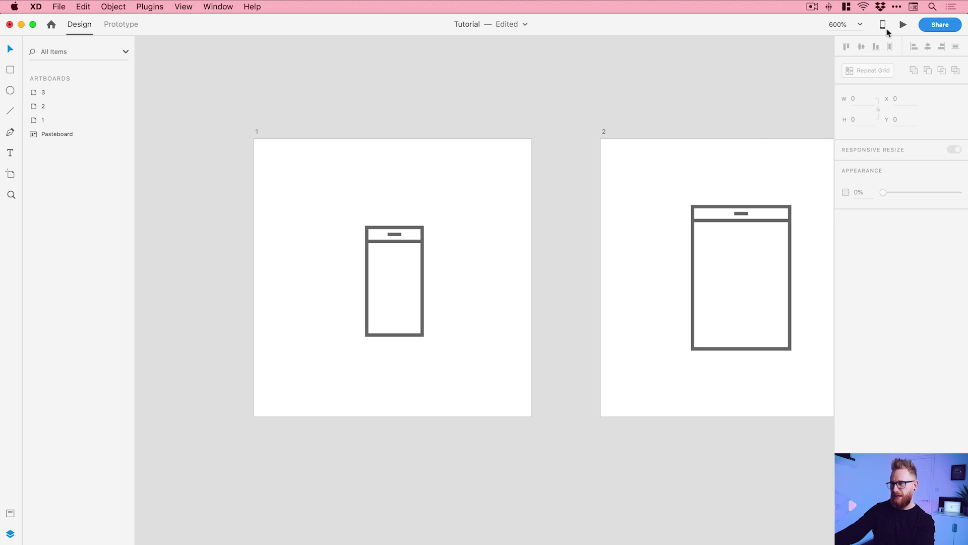
click(902, 25)
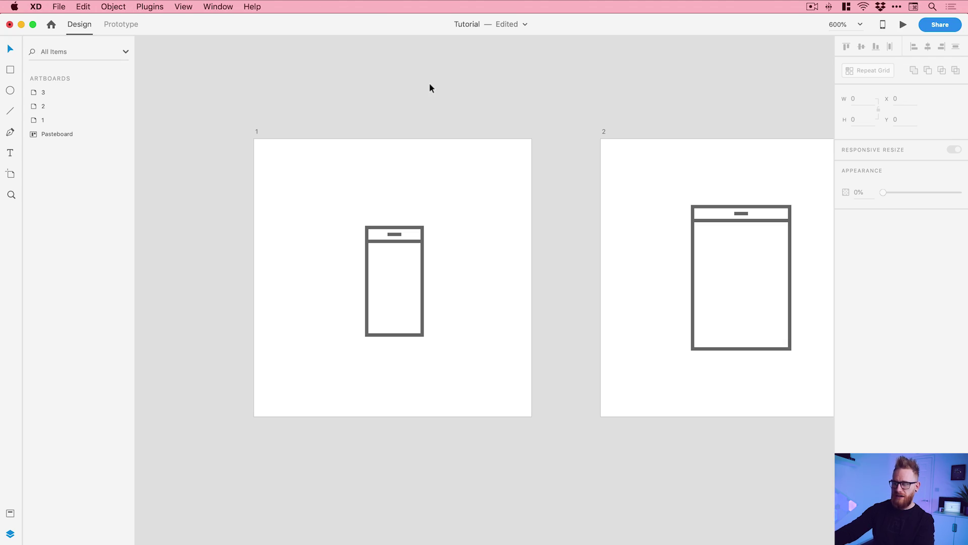
Step: Round the two upper corners of the top rectangles on artboards 1, 2 and 3 with a radius of 2
key(super+0)
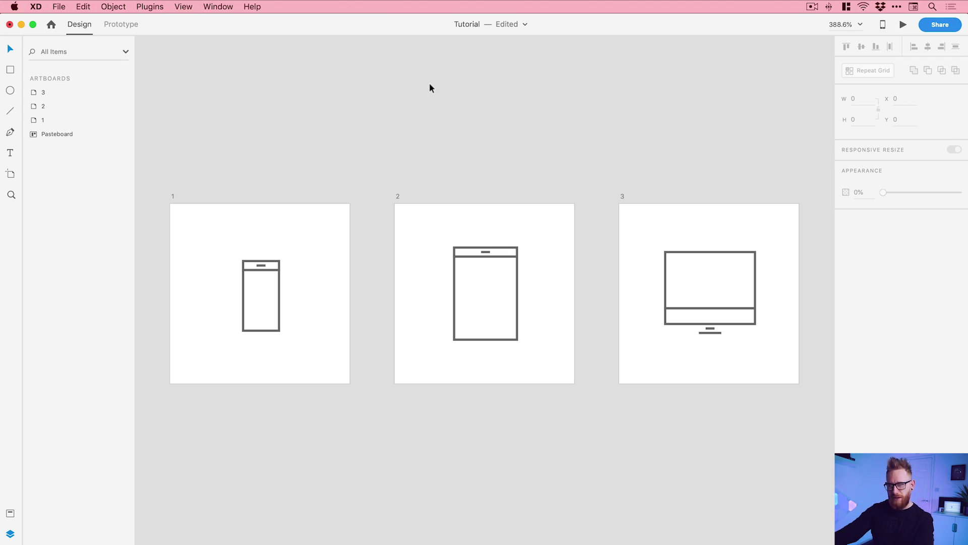
key(z)
click(265, 267)
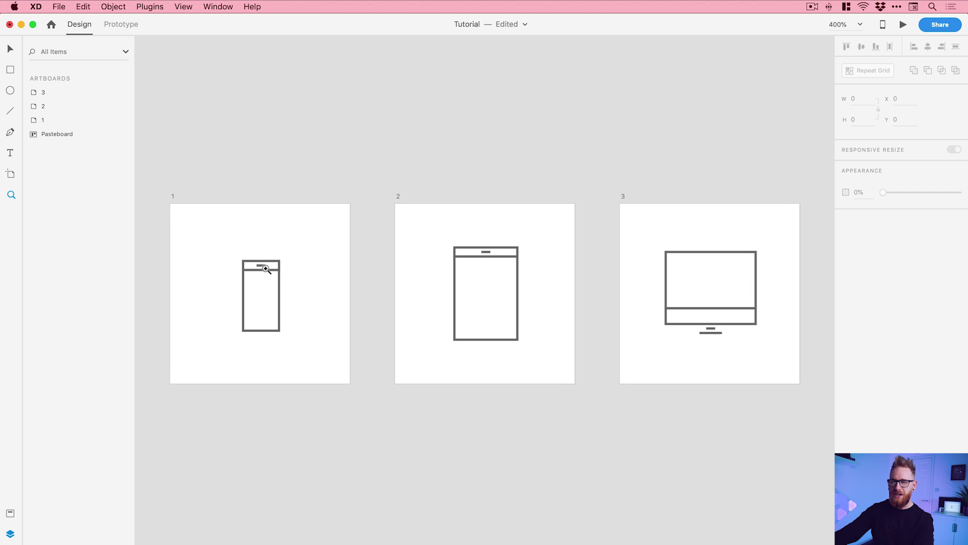
click(266, 269)
key(v)
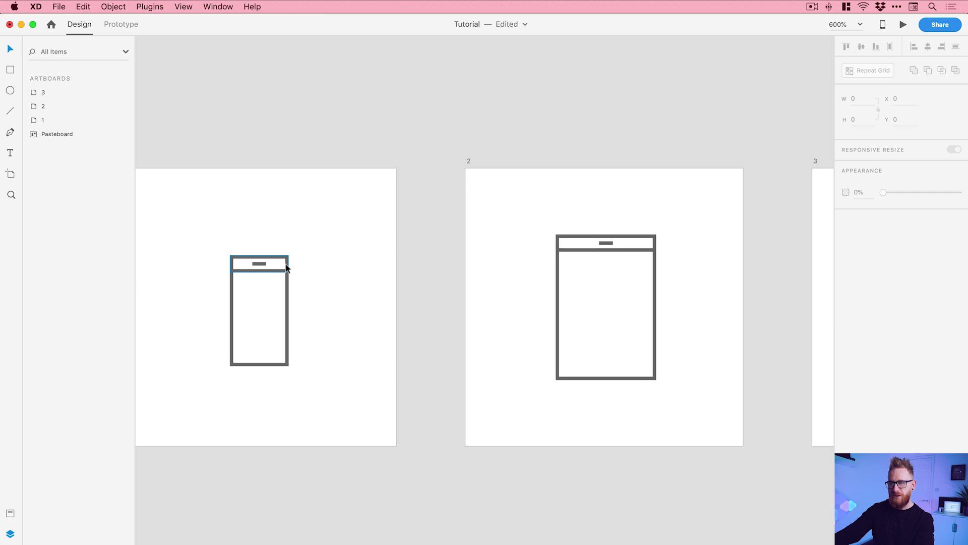
click(286, 264)
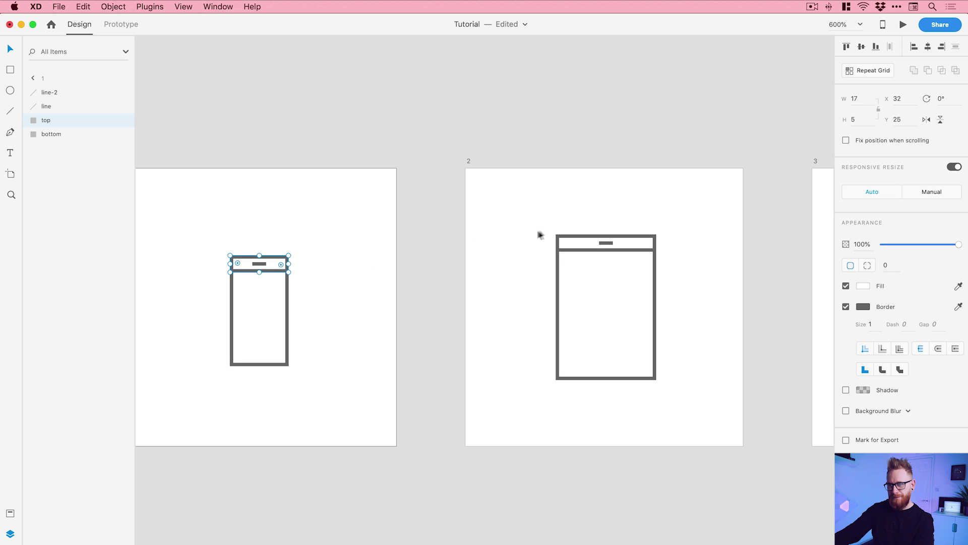
shift+click(577, 238)
scroll(585, 237, right, 8)
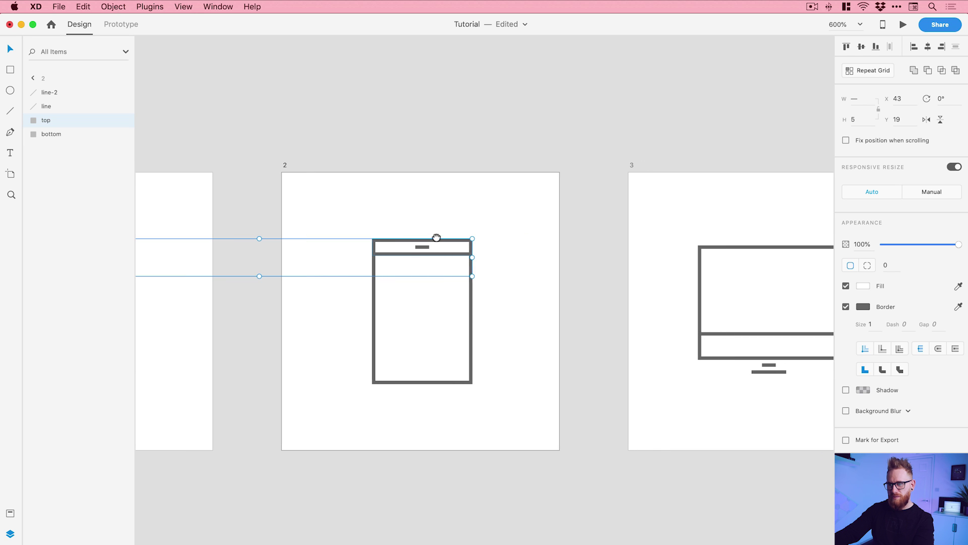
shift+click(733, 250)
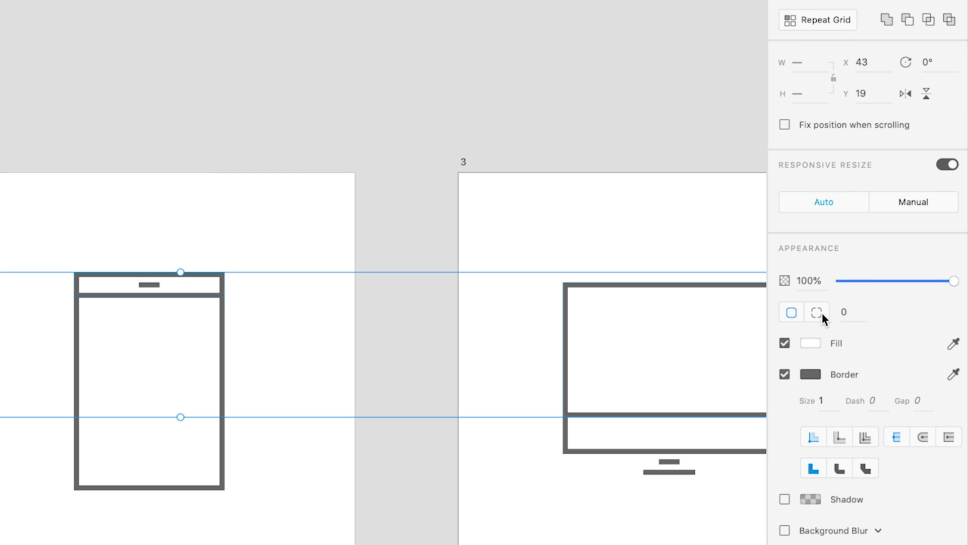
click(817, 312)
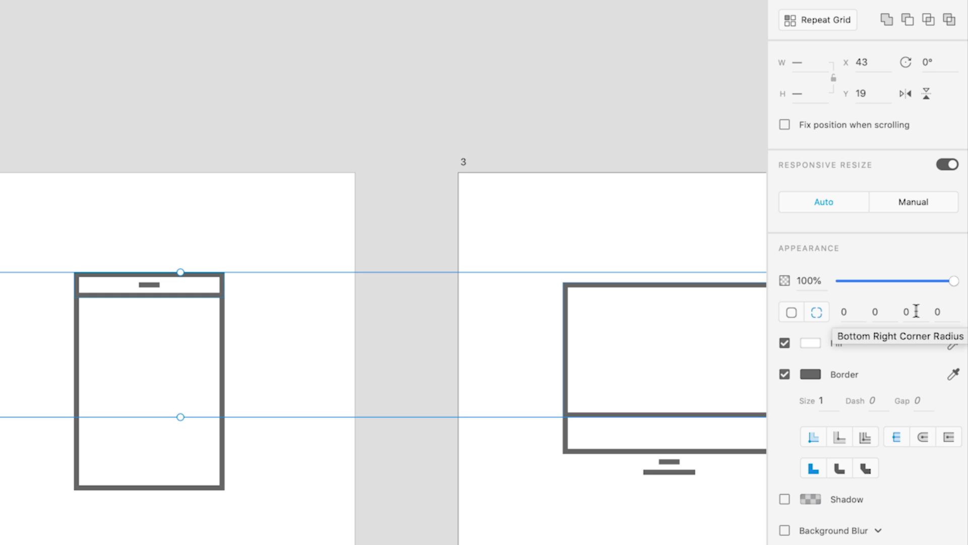
click(856, 312)
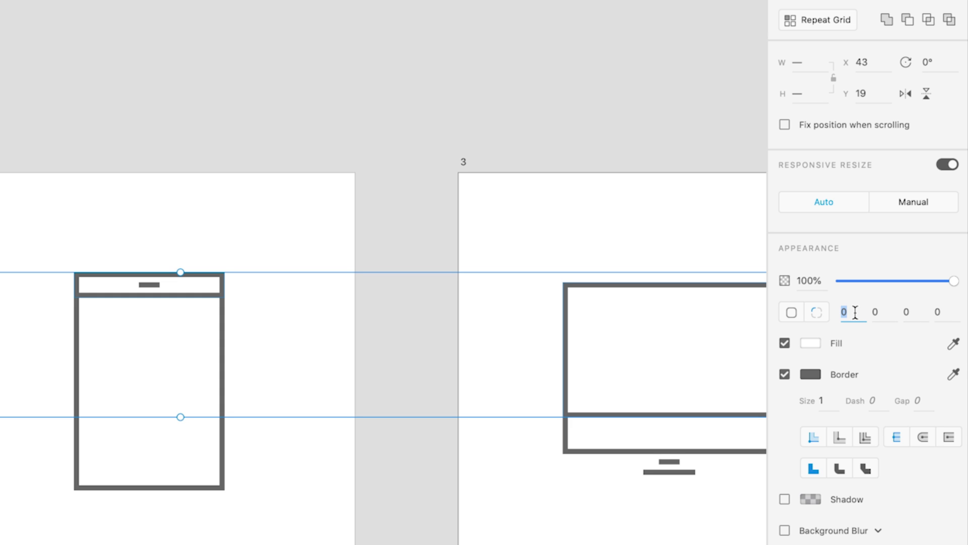
text(2)
key(Tab)
text(2)
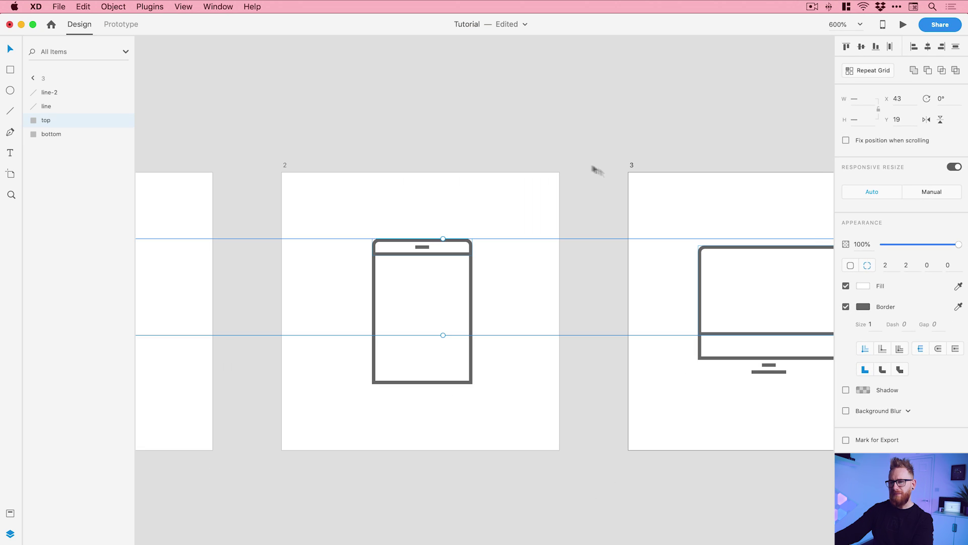
click(209, 99)
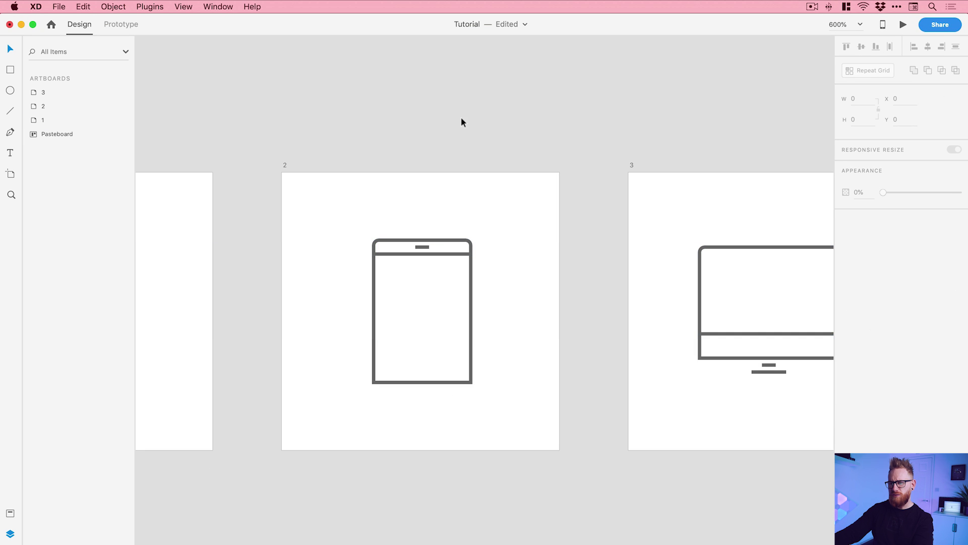
Step: Round the two lower corners of the bottom rectangles on artboards 1, 2 and 3 with a radius of 2
scroll(462, 122, left, 10)
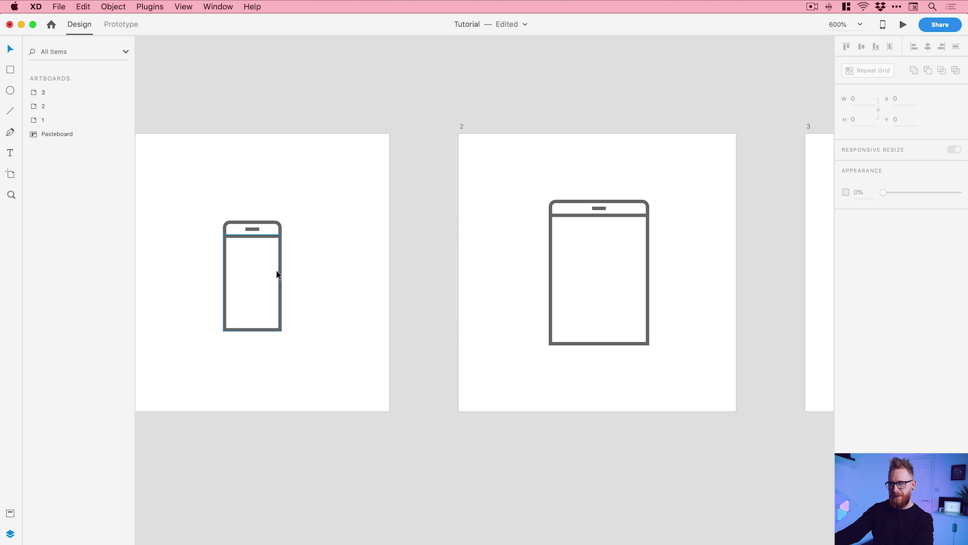
click(281, 273)
shift+click(549, 259)
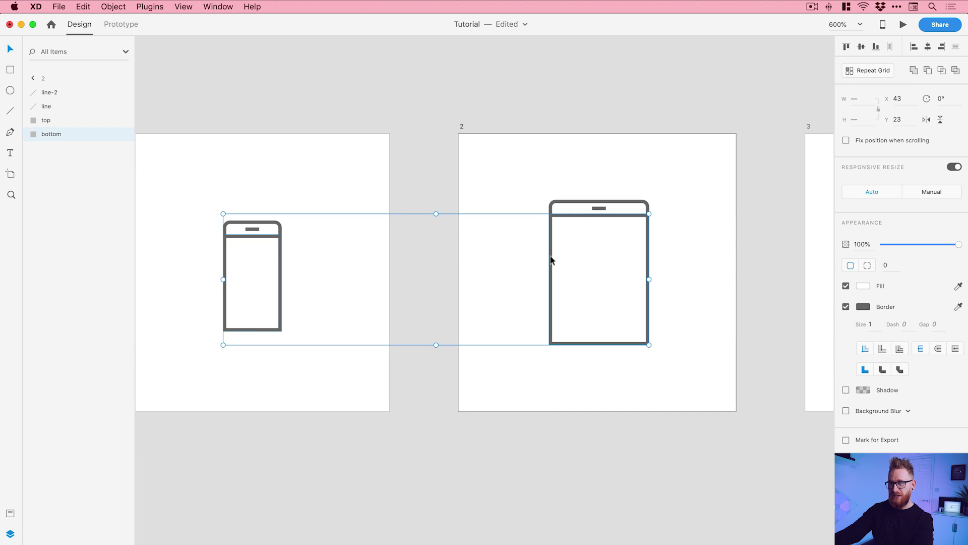
scroll(548, 260, right, 5)
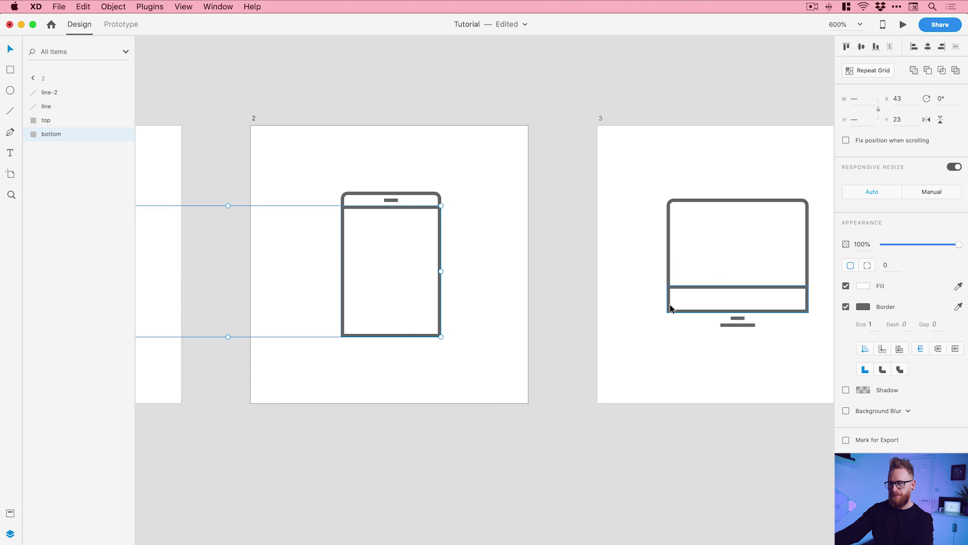
shift+click(670, 307)
click(867, 265)
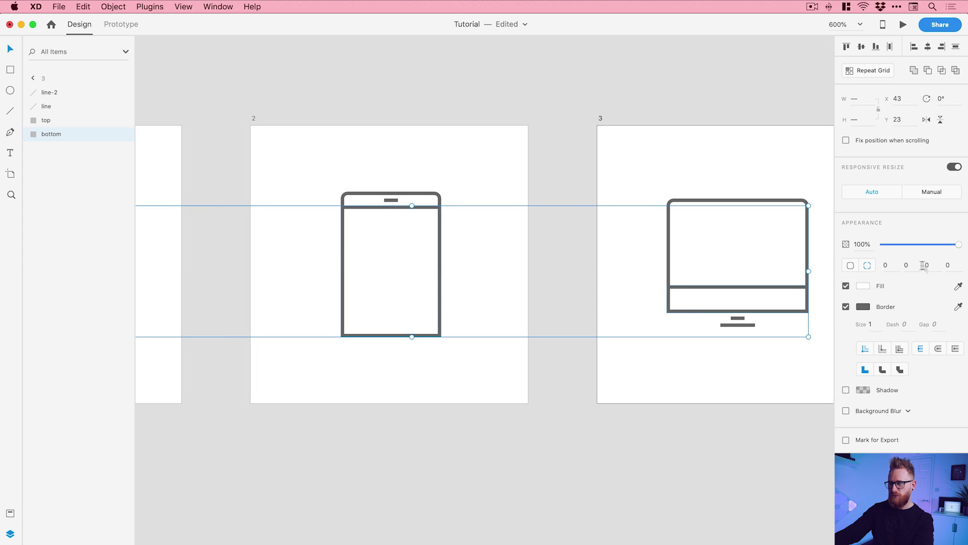
text(2)
key(Tab)
text(2)
key(Return)
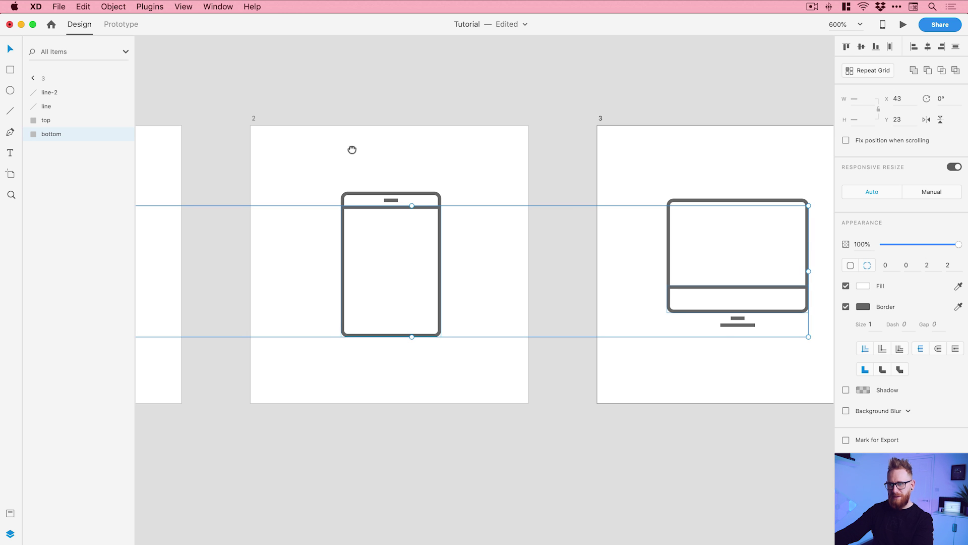
Step: Apply a round cap to the short line on all three artboards and to line-2 on artboard 3
drag(352, 150, 492, 140)
click(186, 211)
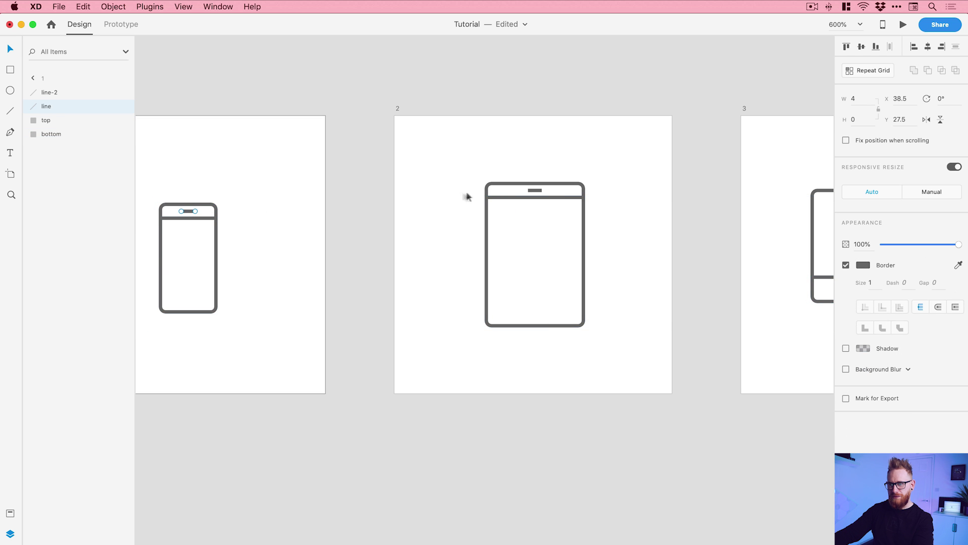
click(544, 195)
scroll(663, 261, right, 10)
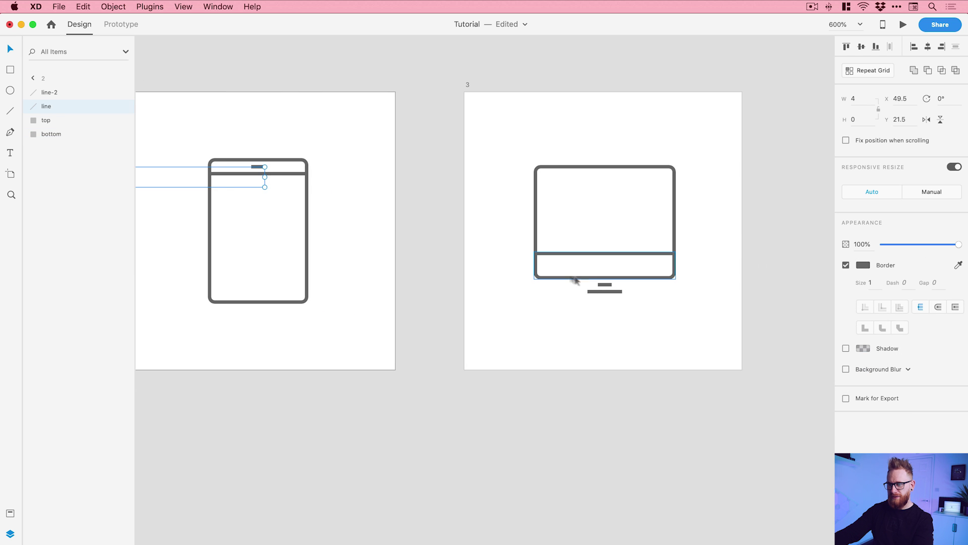
click(606, 288)
shift+click(600, 293)
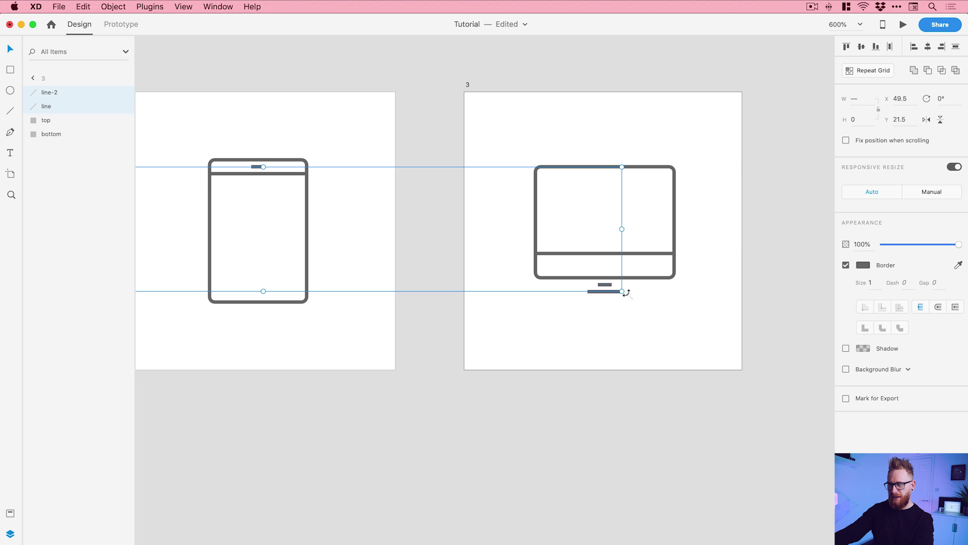
scroll(624, 289, up, 5)
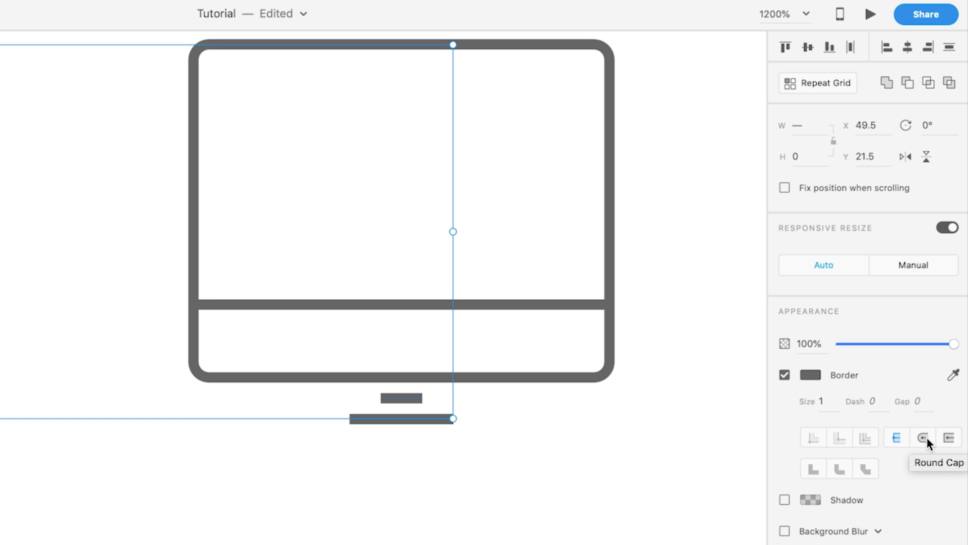
click(926, 438)
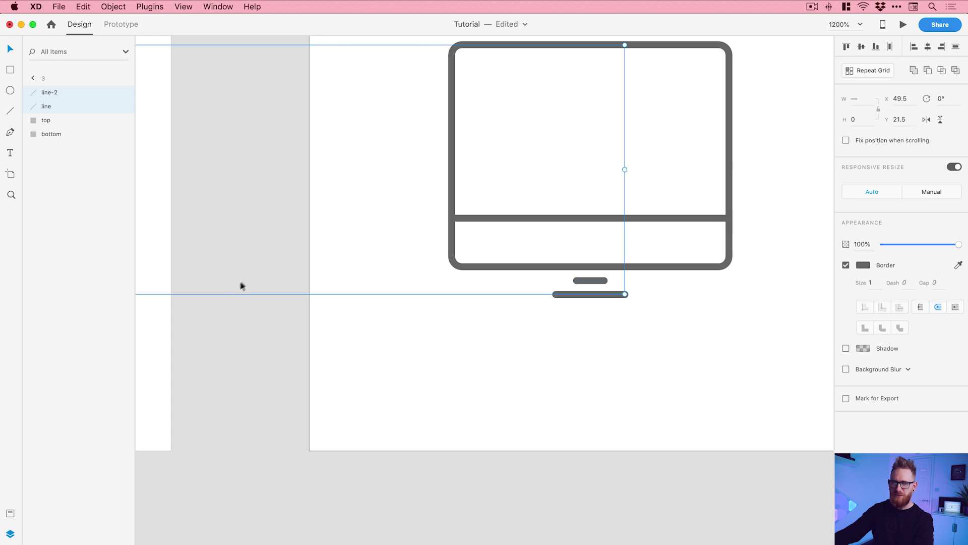
click(249, 278)
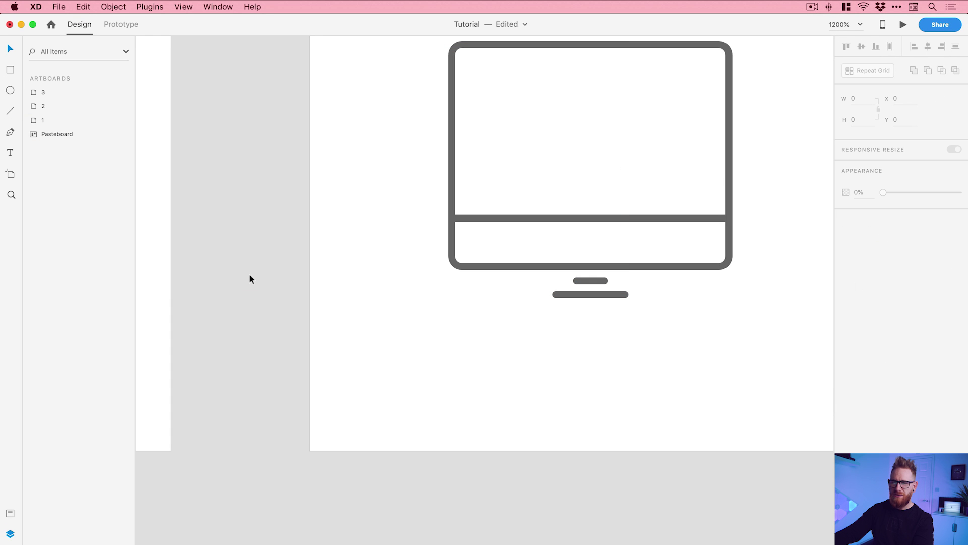
Step: Delete the saved color #5B6670 from the assets and add the colors of the phone's bottom rectangle
key(super+0)
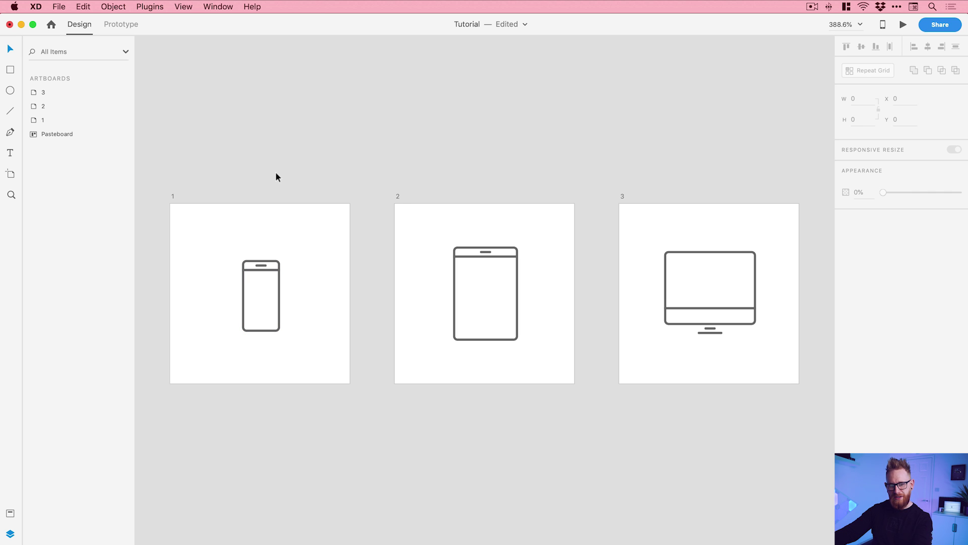
click(11, 513)
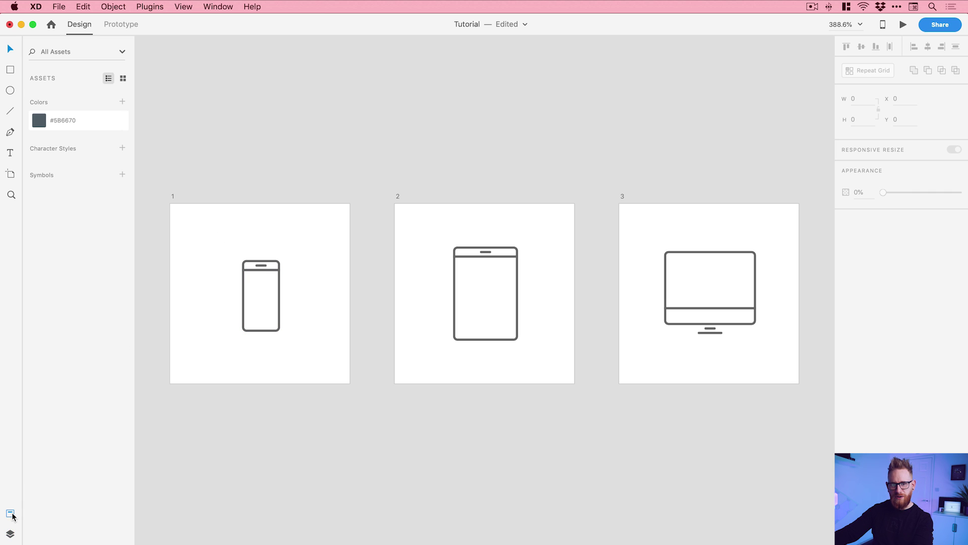
right_click(75, 120)
click(91, 127)
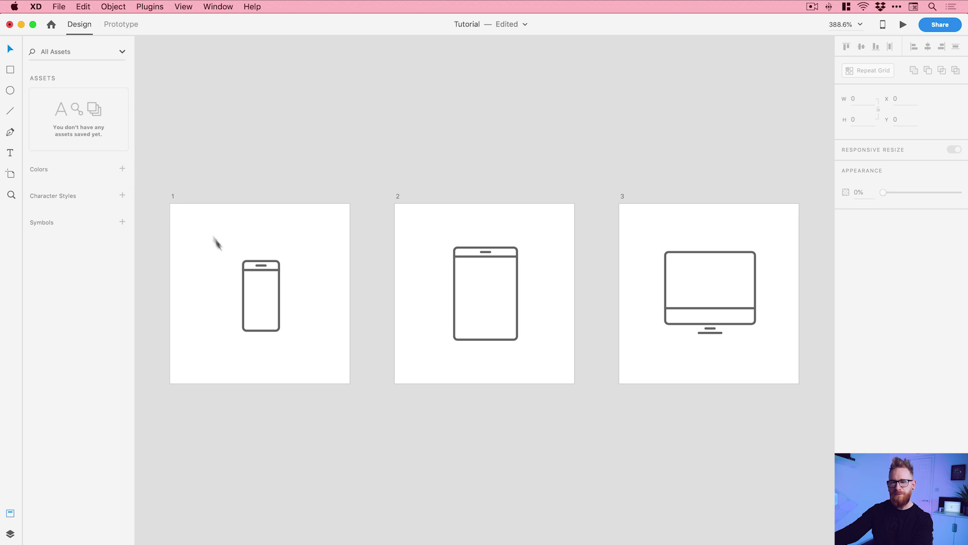
click(244, 284)
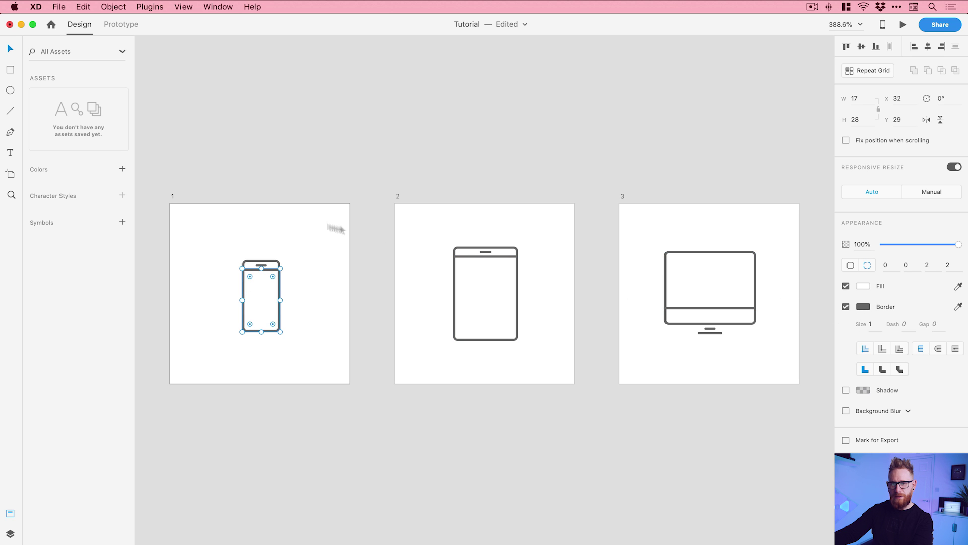
click(123, 170)
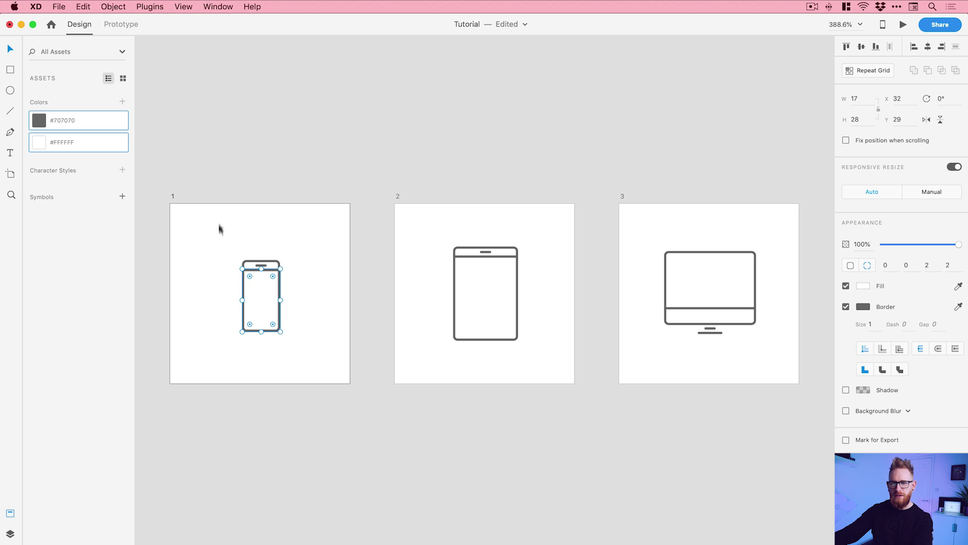
Step: Turn off the fill of all device shapes on the three artboards and delete the #FFFFFF color asset
drag(217, 232, 804, 365)
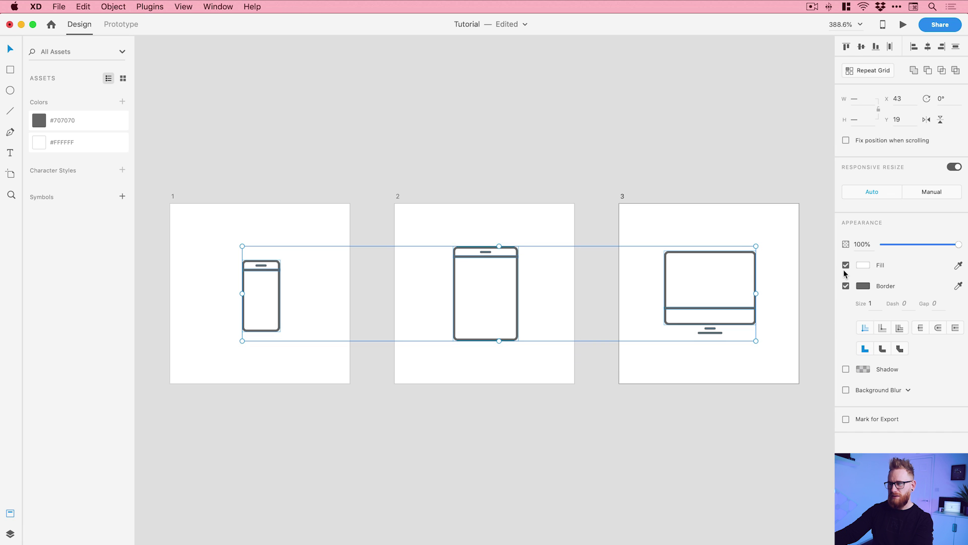
right_click(75, 147)
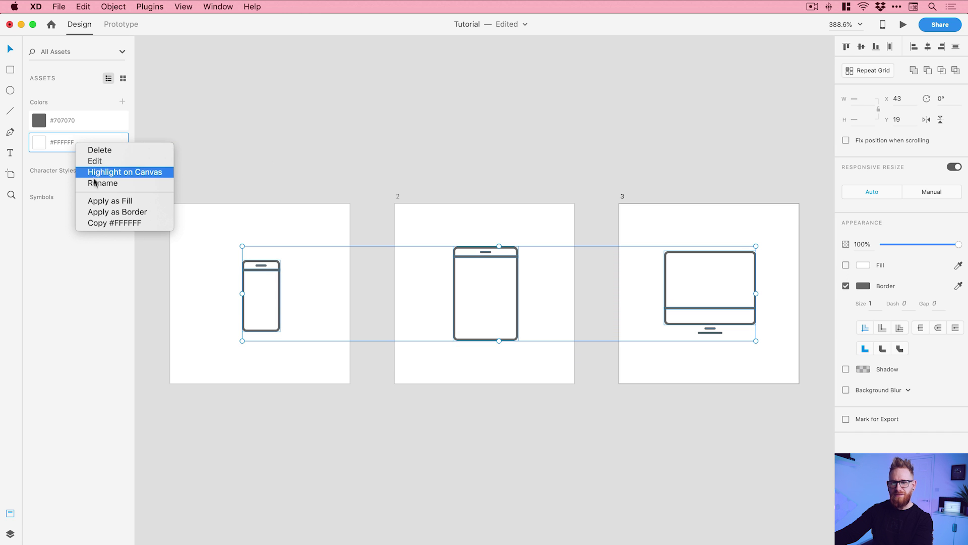
click(99, 149)
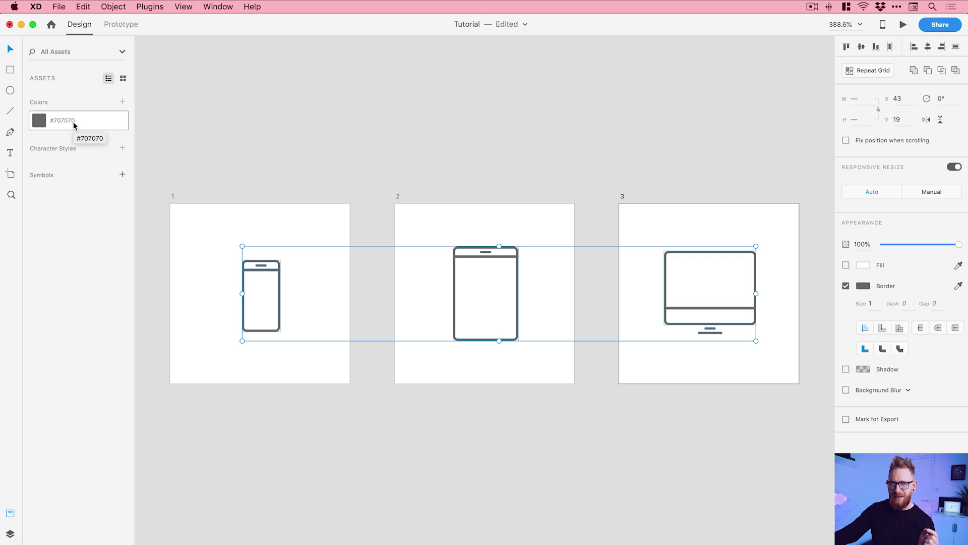
Step: Edit the saved grey color asset to the blue-grey #8089A0 so all icon outlines are recolored
right_click(74, 124)
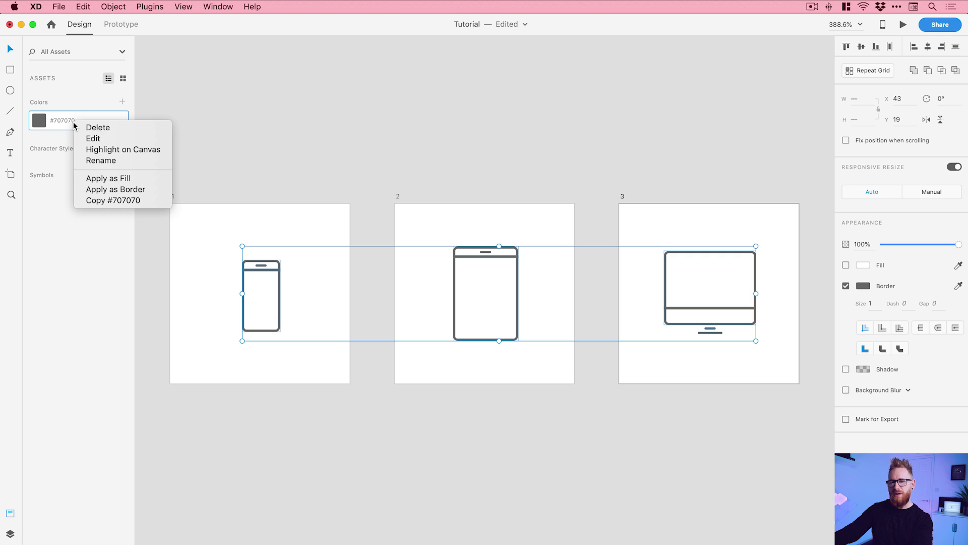
click(93, 138)
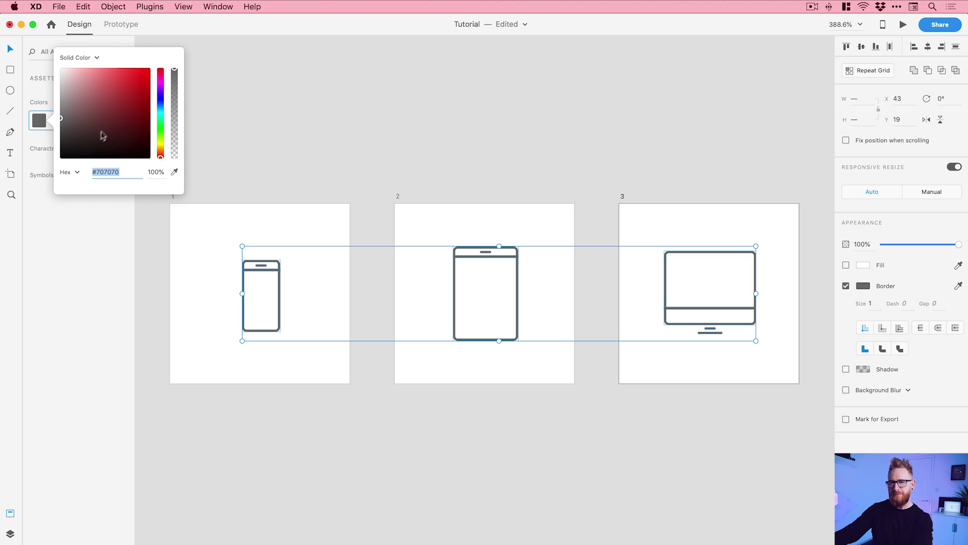
drag(102, 135, 110, 58)
click(162, 94)
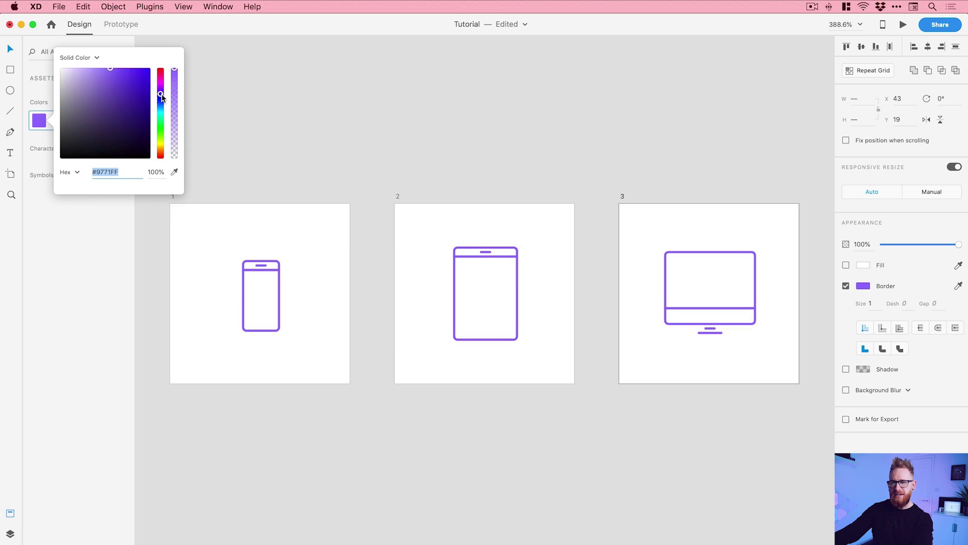
mouse_move(162, 93)
mouse_down()
mouse_move(157, 135)
mouse_move(162, 102)
mouse_up()
drag(101, 112, 77, 101)
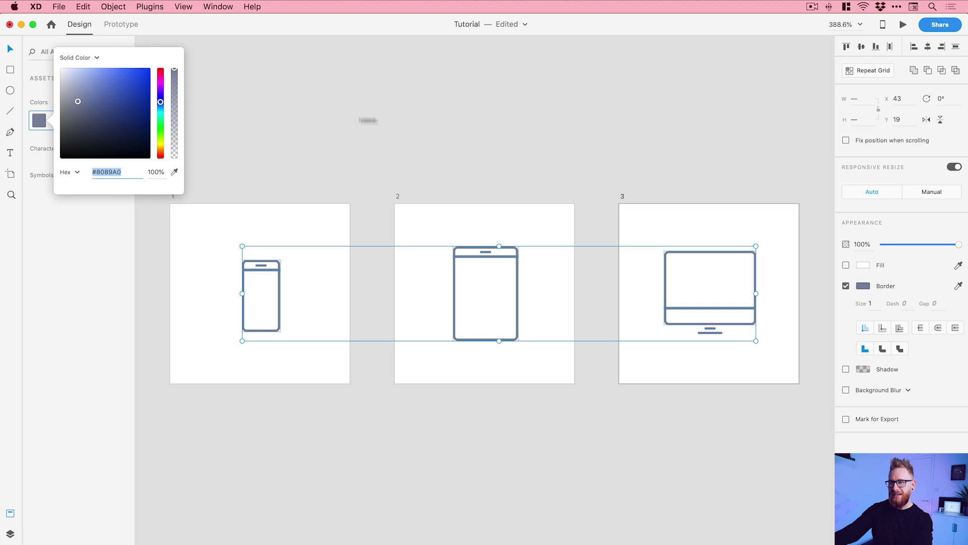
click(584, 127)
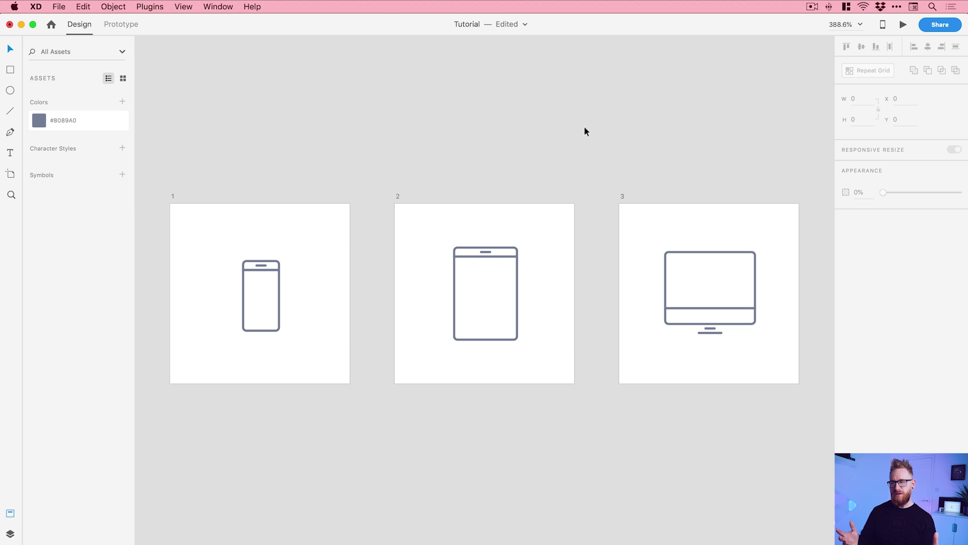